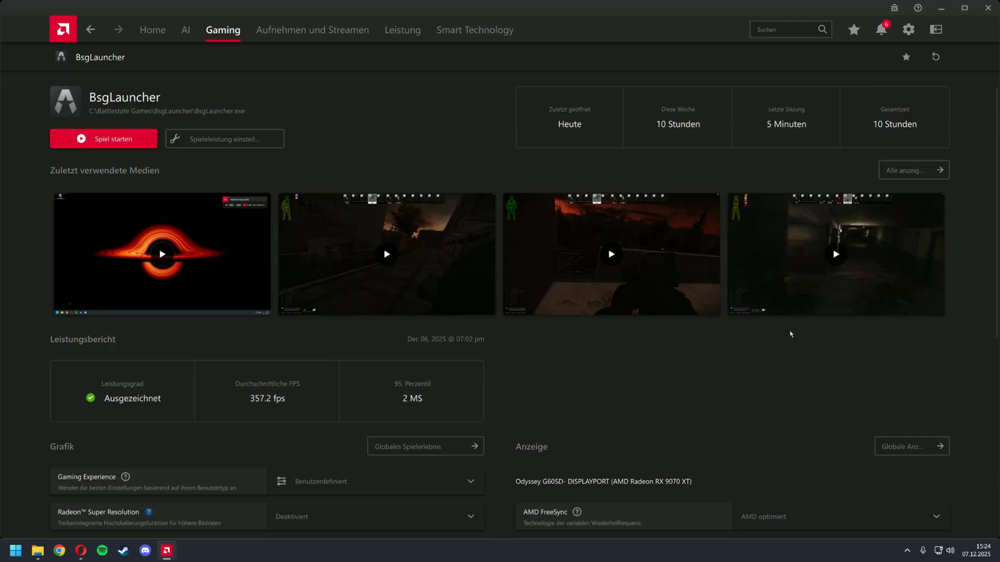
Step: Reset Gamma Panel to gamma 1.00, brightness 0% and contrast 1.00
{"action": "scroll", "coordinate": [790, 335], "scroll_direction": "down", "scroll_amount": 5}
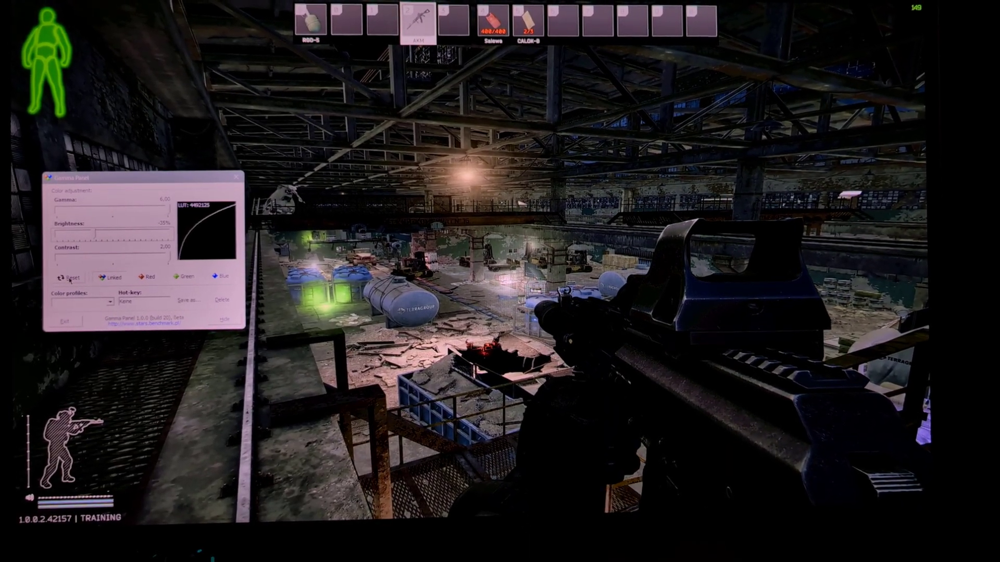
{"action": "left_click", "coordinate": [71, 279]}
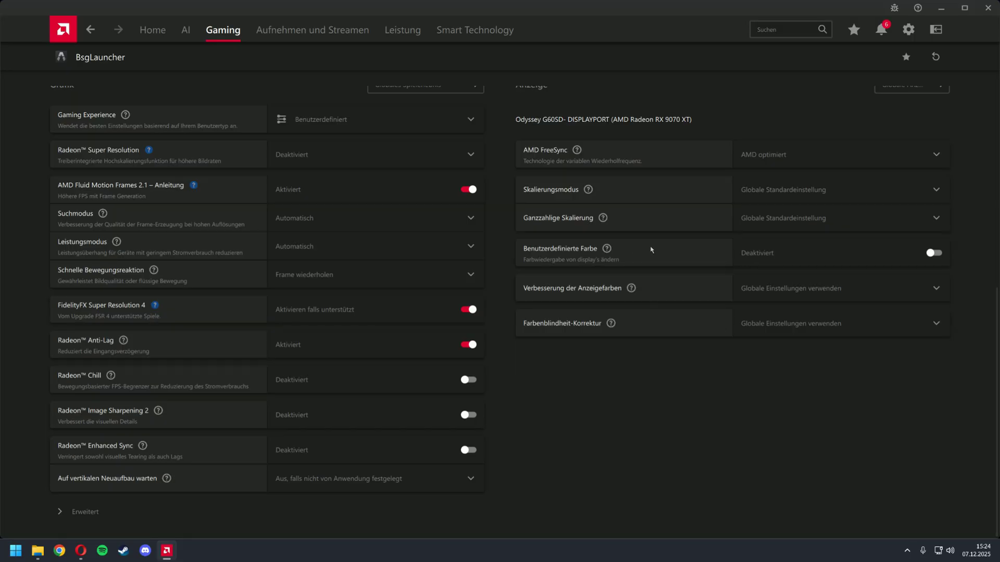
Step: Enable Benutzerdefinierte Farbe, disable Farbtemperaturregelung, and leave Helligkeit near 0 in the BsgLauncher profile
{"action": "left_click", "coordinate": [933, 252]}
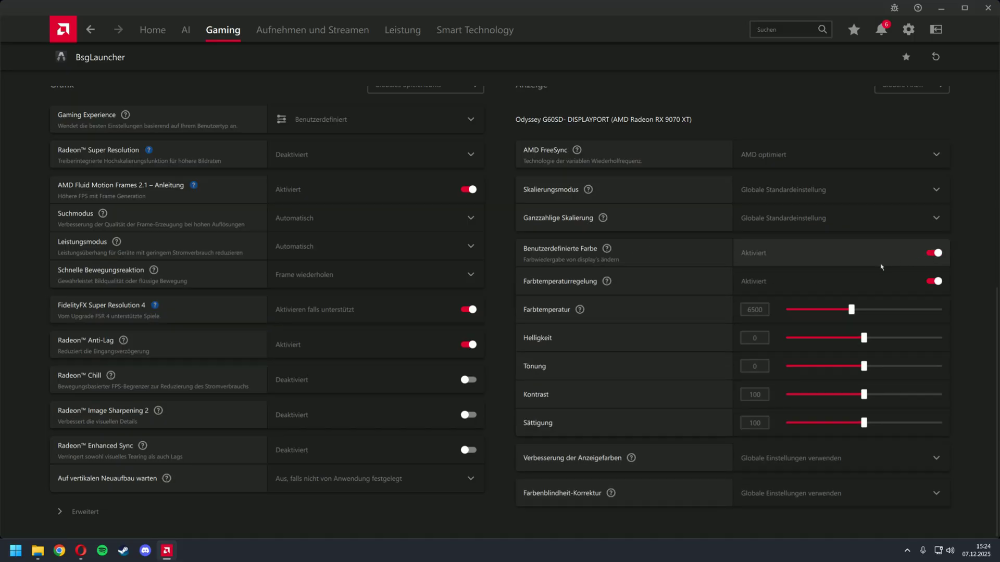
{"action": "left_click", "coordinate": [935, 281]}
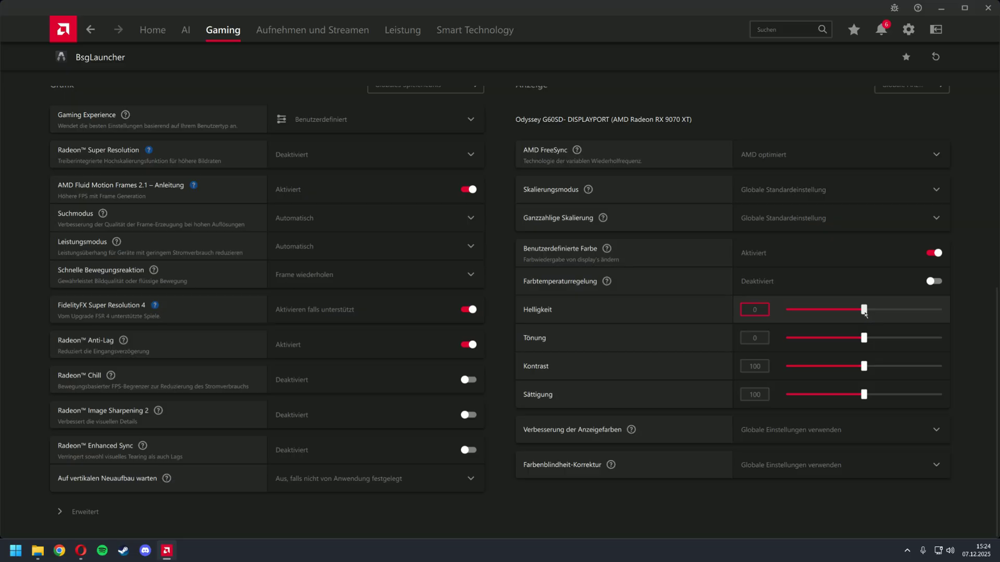
{"action": "mouse_move", "coordinate": [864, 311]}
{"action": "left_mouse_down"}
{"action": "mouse_move", "coordinate": [847, 311]}
{"action": "mouse_move", "coordinate": [865, 315]}
{"action": "left_mouse_up"}
Step: Close AMD Software and compare the Gamma Panel and CPKeeper MajorGeeks pages, ending on Gamma Panel
{"action": "key", "text": "alt+F4"}
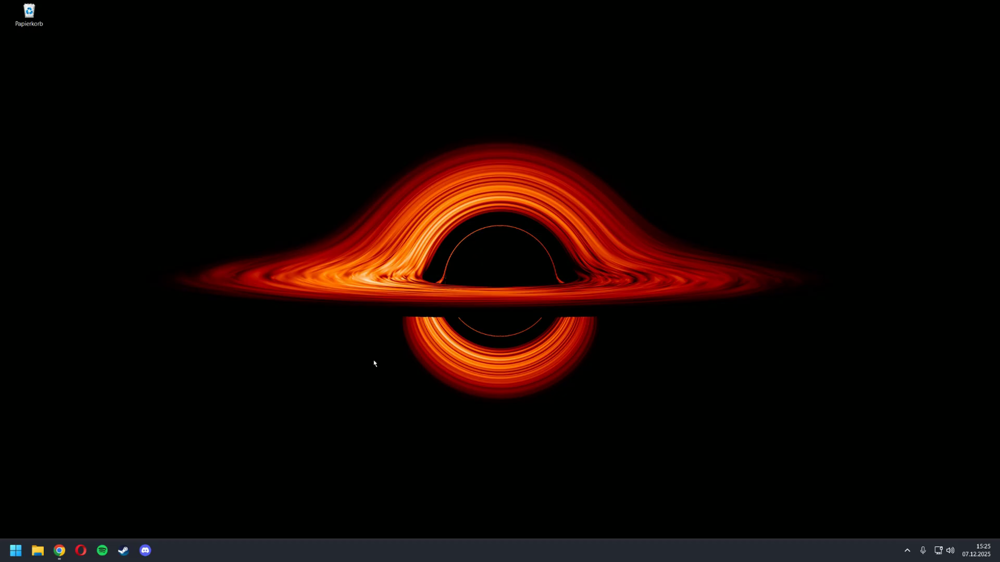
{"action": "left_click", "coordinate": [59, 550]}
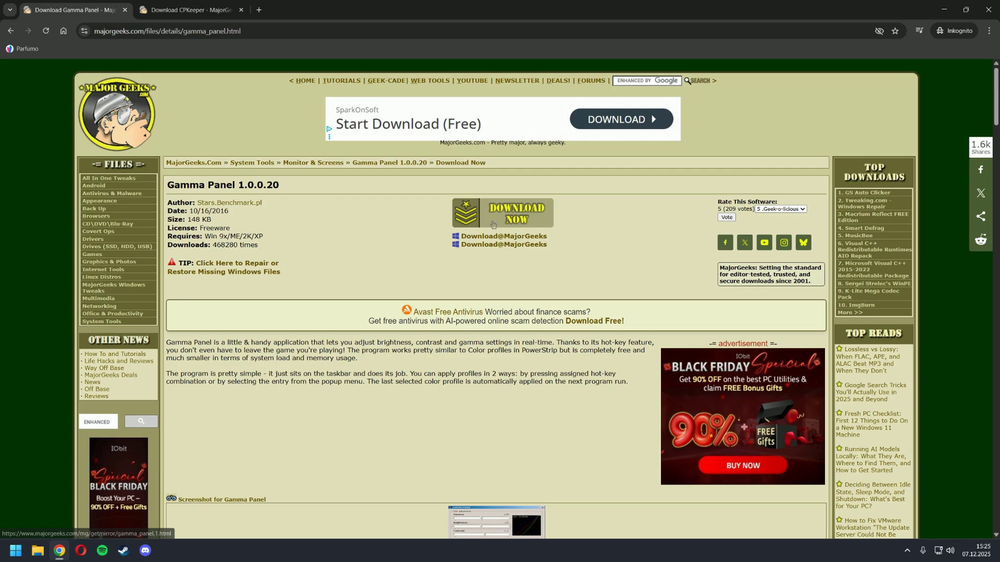
{"action": "left_click", "coordinate": [192, 10]}
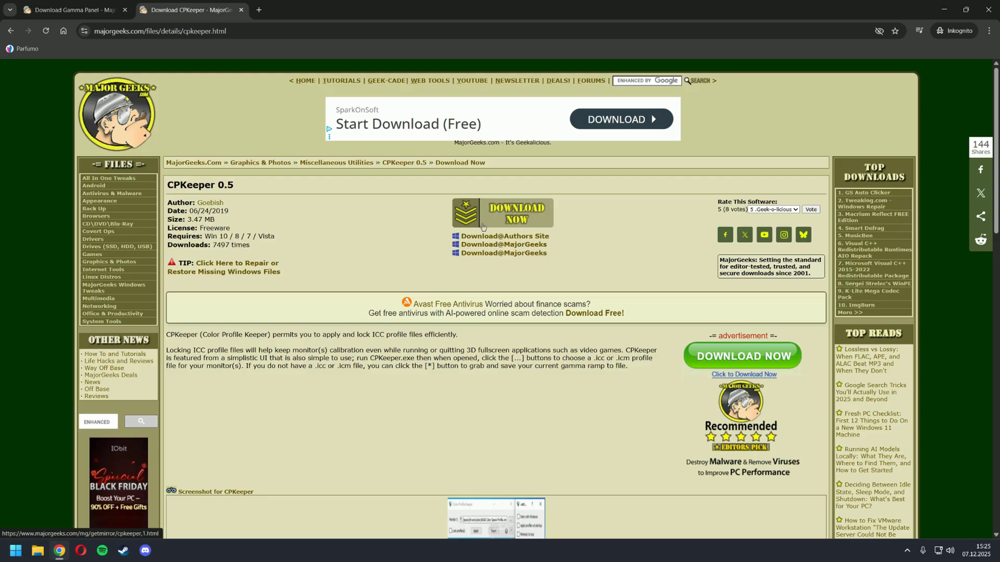
{"action": "key", "text": "ctrl+Tab"}
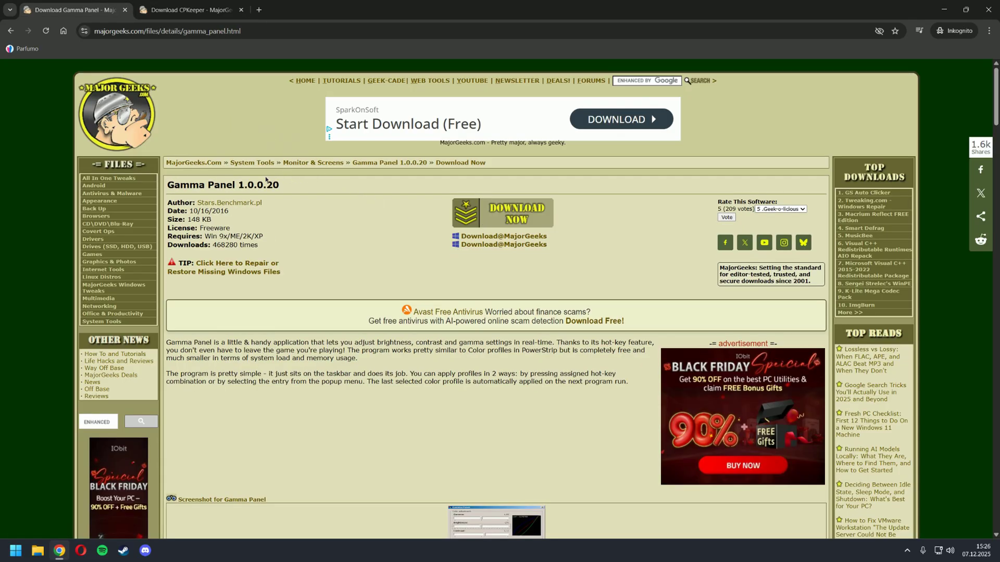
{"action": "key", "text": "ctrl+Tab"}
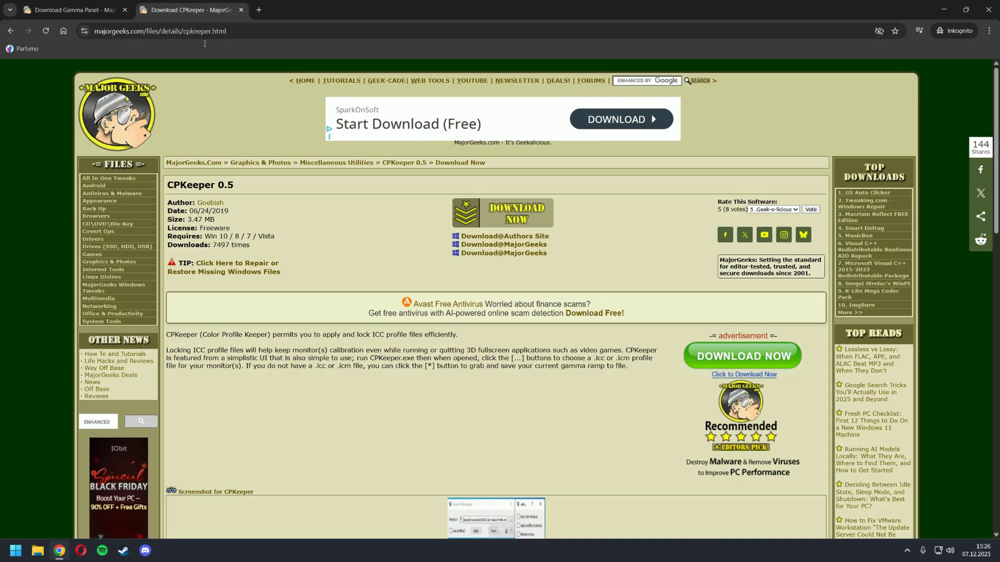
{"action": "key", "text": "ctrl+Tab"}
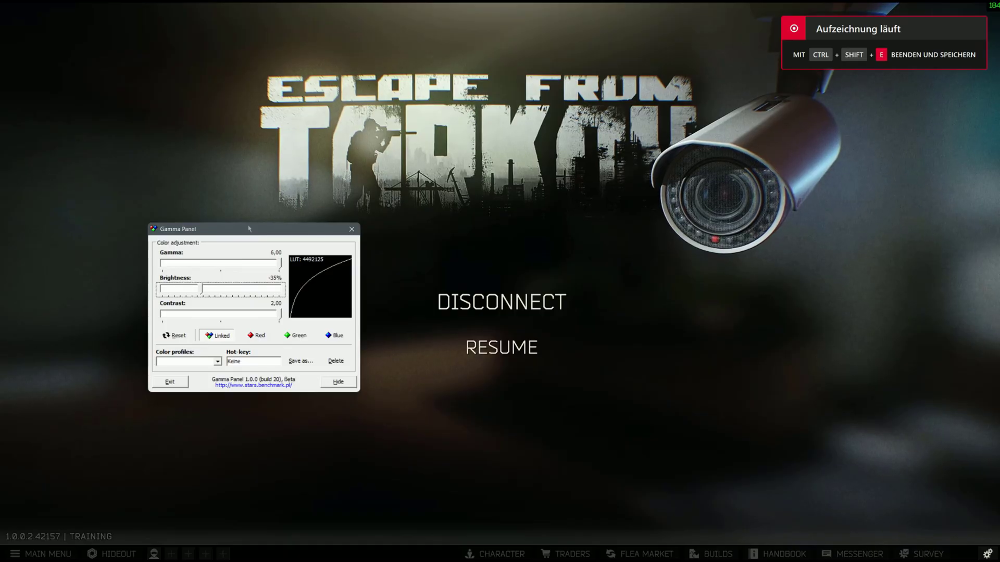
Step: Shift the Gamma Panel window left and resume Tarkov from the pause menu
{"action": "left_click_drag", "start_coordinate": [244, 229], "coordinate": [220, 229]}
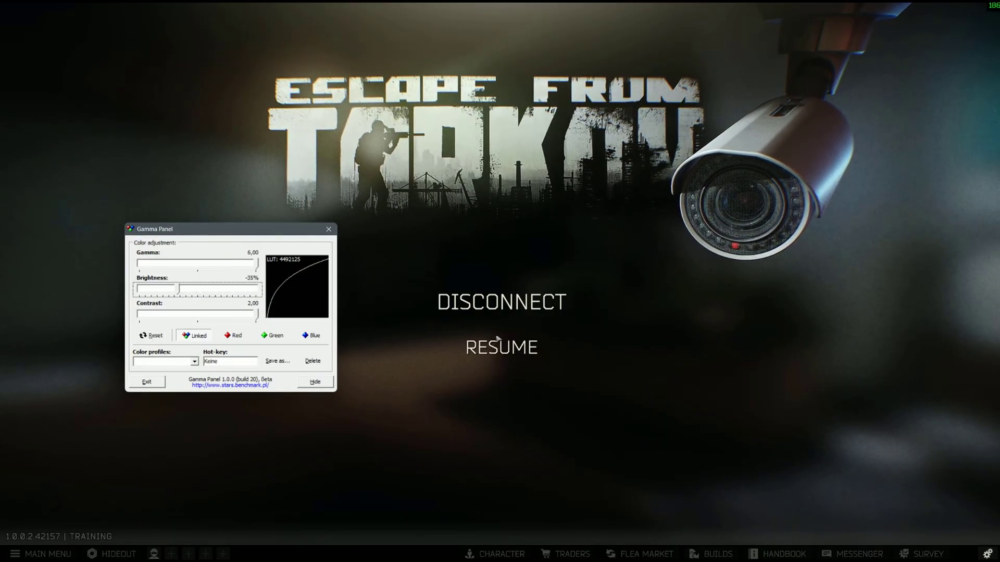
{"action": "left_click_drag", "start_coordinate": [209, 229], "coordinate": [191, 236]}
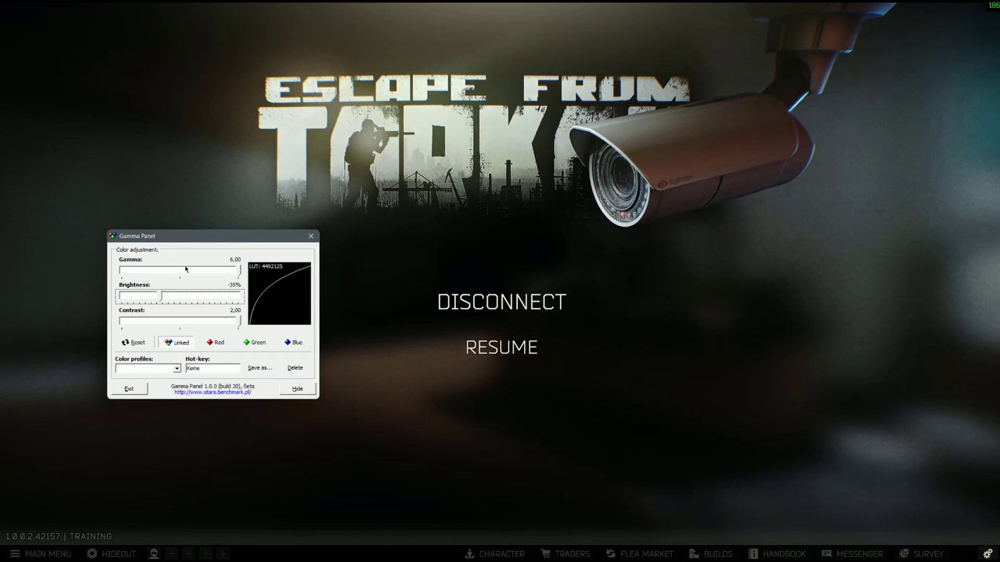
{"action": "key", "text": "Escape"}
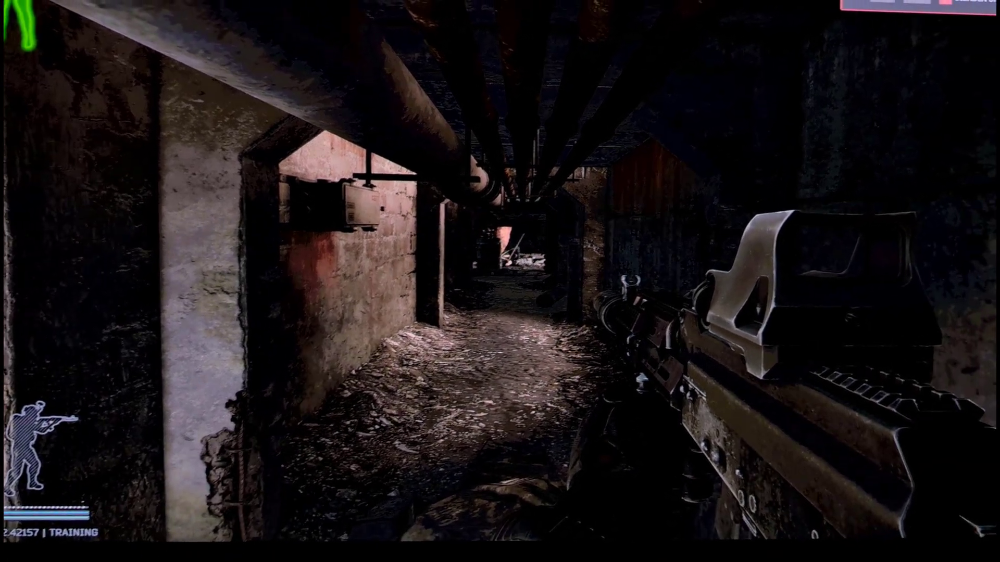
Step: Walk through the gamma-boosted tunnel toward the rusty tank, then reset Gamma Panel
{"action": "key", "text": "w"}
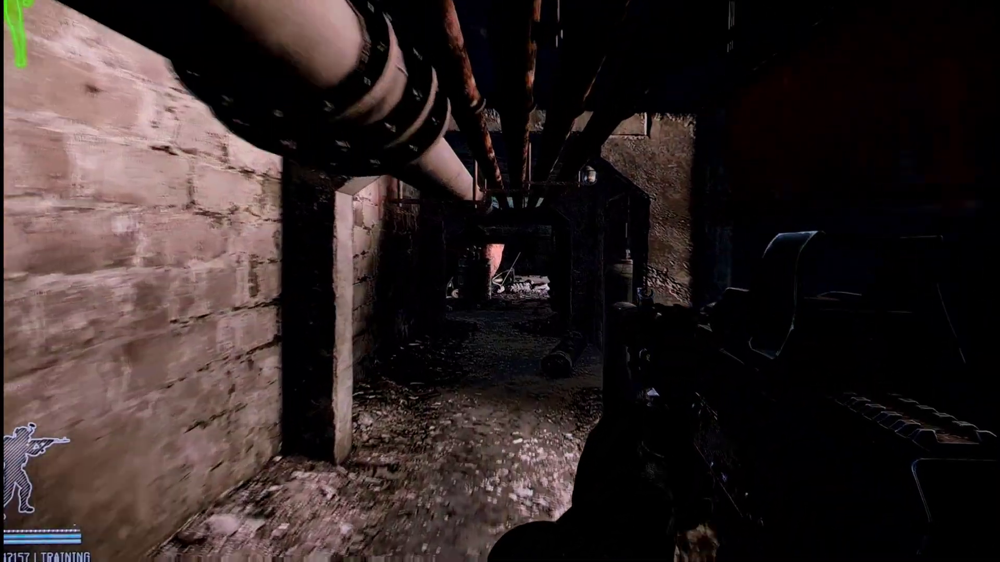
{"action": "key", "text": "w"}
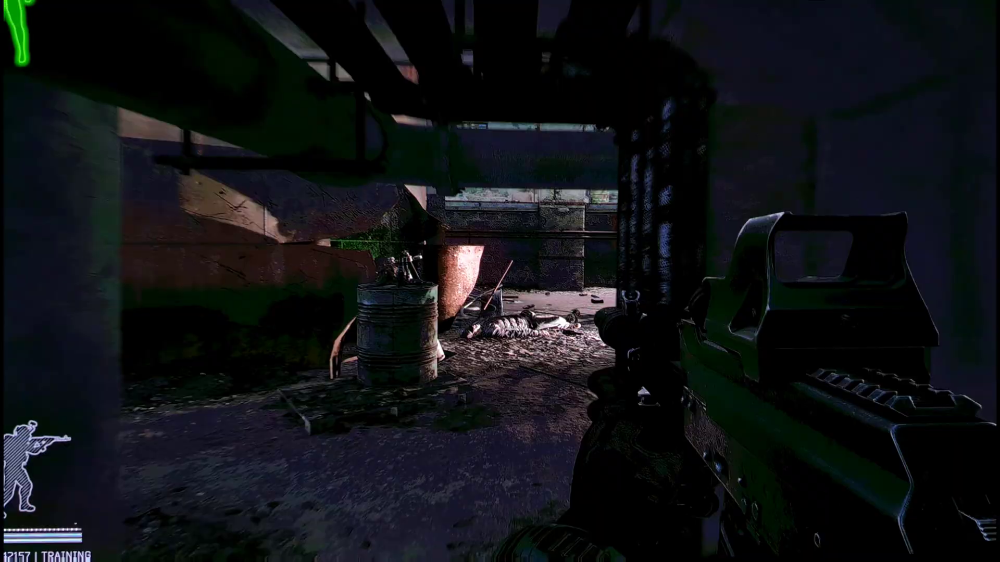
{"action": "key", "text": "w"}
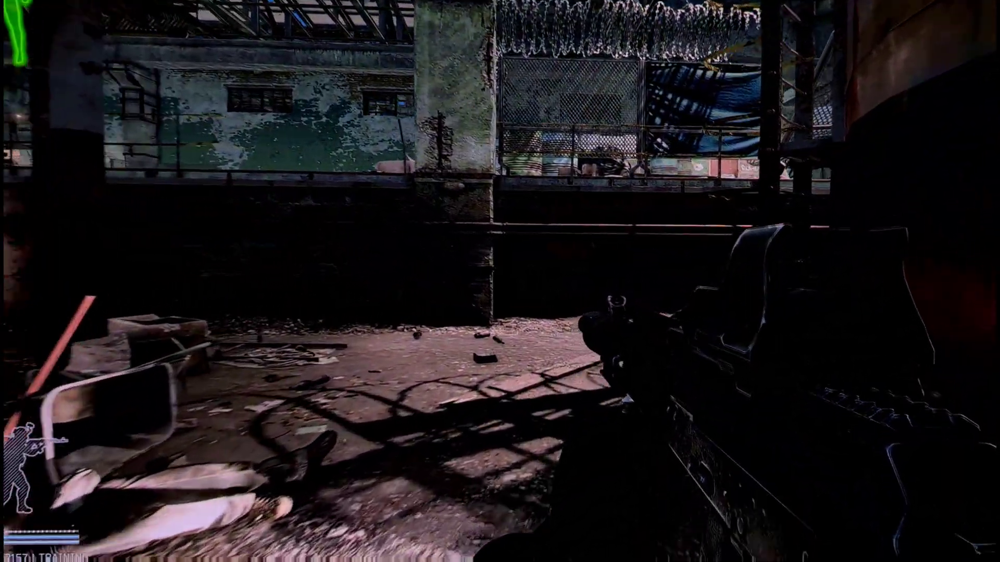
{"action": "key", "text": "w"}
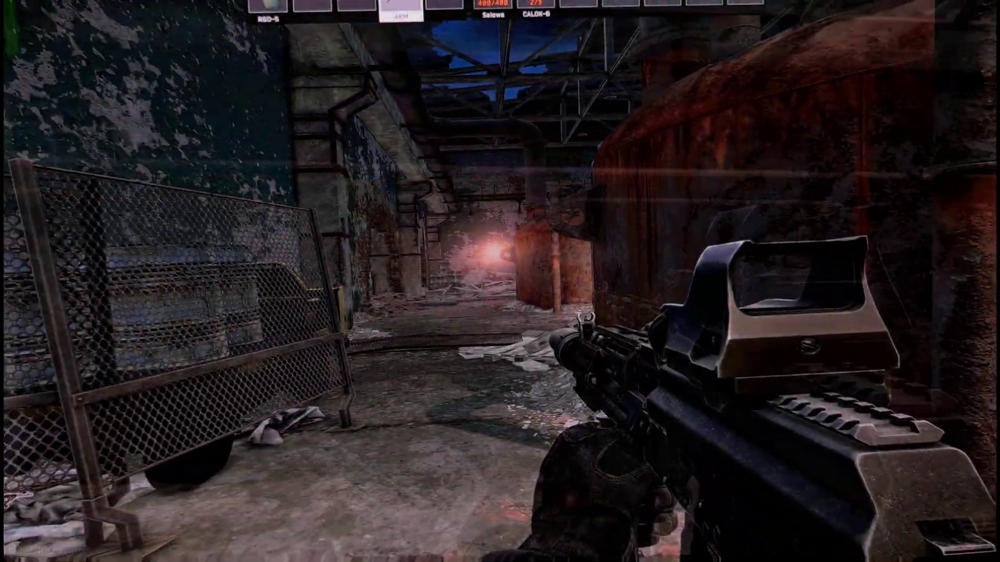
{"action": "key", "text": "w"}
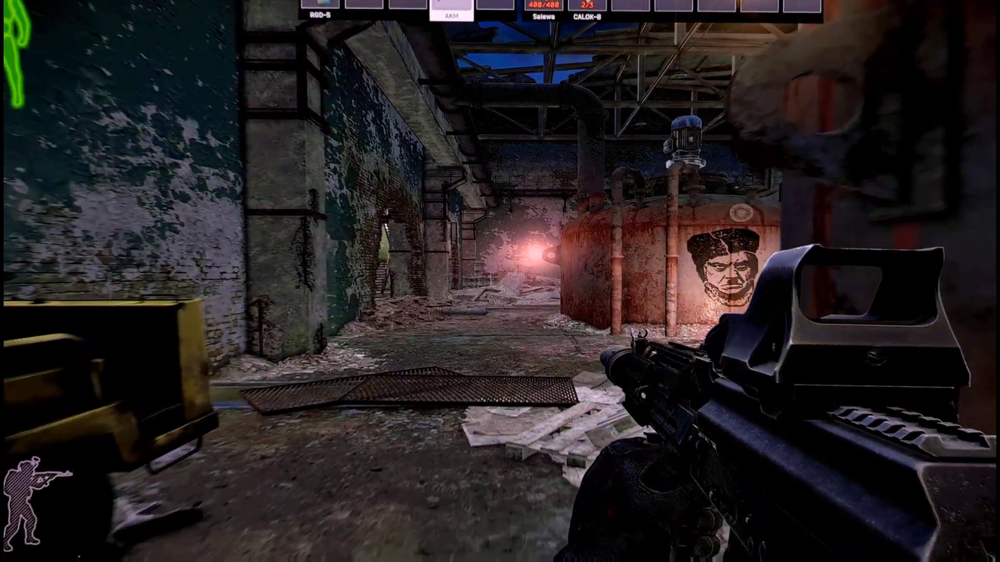
{"action": "key", "text": "w"}
{"action": "key", "text": "w"}
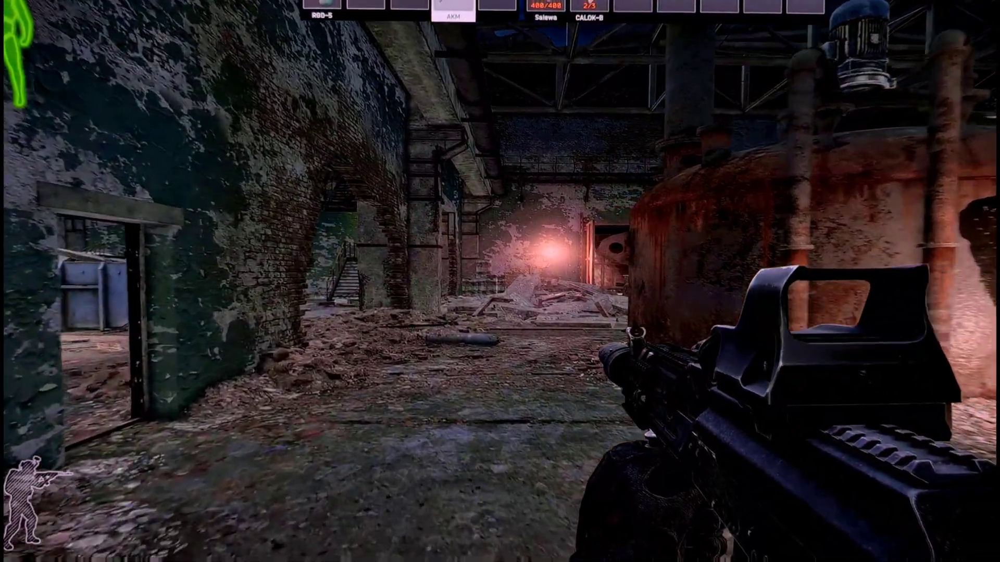
{"action": "key", "text": "w"}
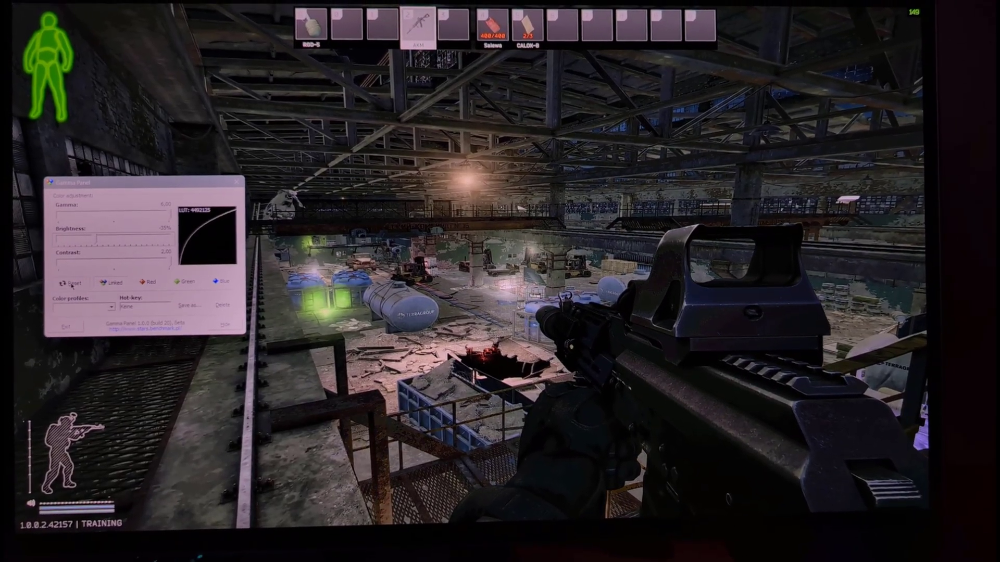
{"action": "left_click", "coordinate": [72, 278]}
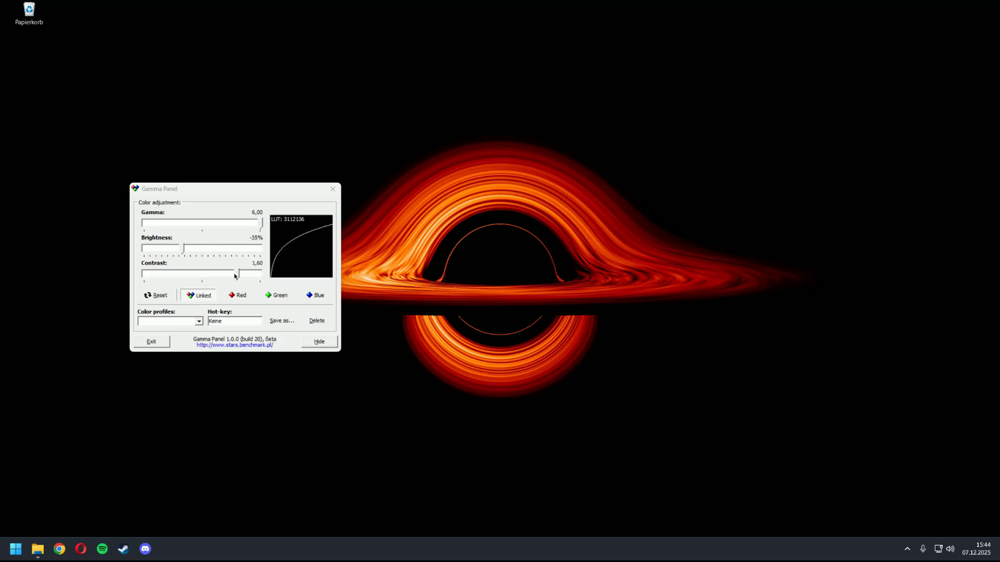
Step: Save the boosted settings as the eft colour profile and load it
{"action": "left_click", "coordinate": [282, 321]}
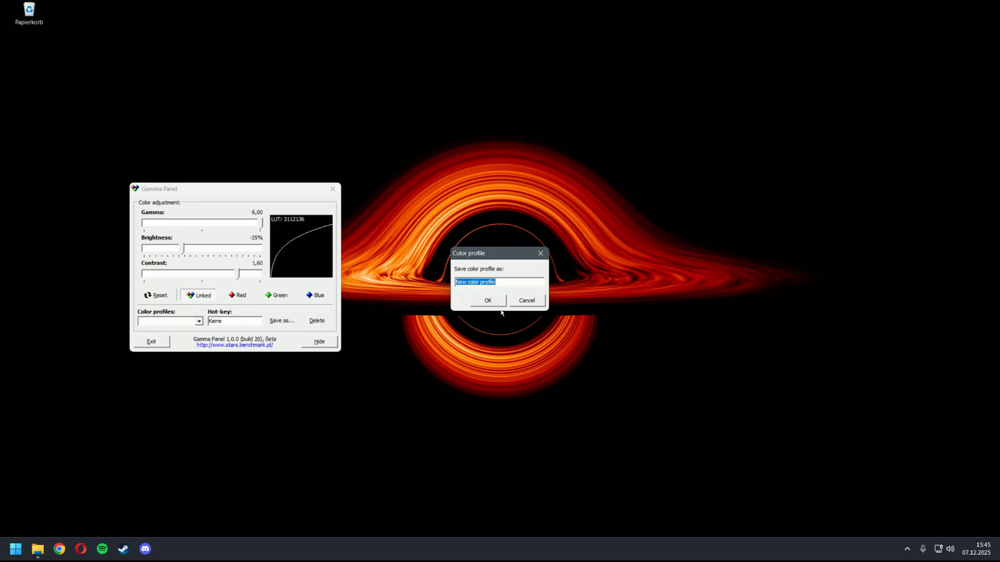
{"action": "type", "text": "CS2"}
{"action": "key", "text": "Return"}
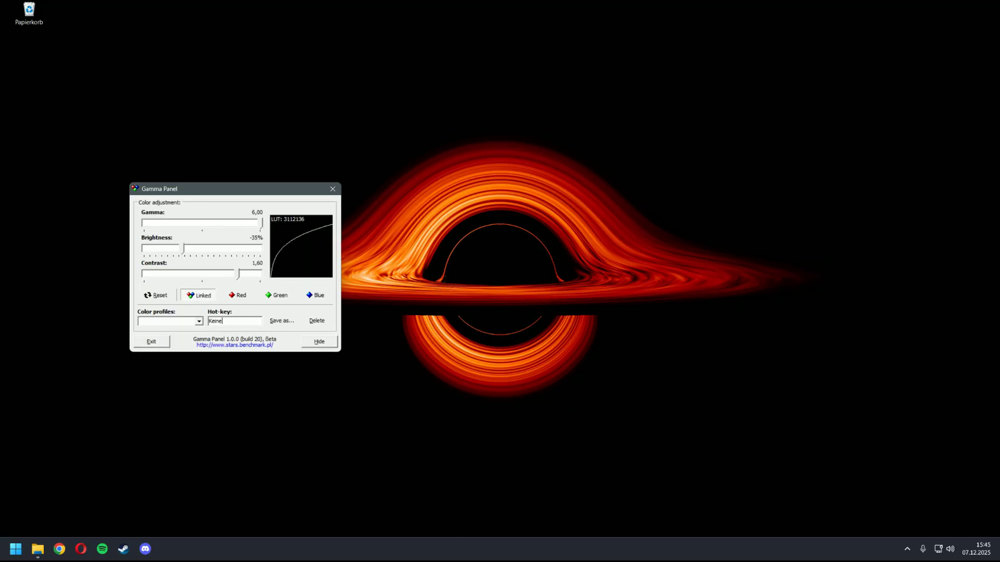
{"action": "left_click", "coordinate": [199, 321]}
{"action": "left_click", "coordinate": [185, 336]}
Step: Reset to defaults and save them as the BASE colour profile
{"action": "left_click", "coordinate": [156, 296]}
{"action": "left_click", "coordinate": [280, 321]}
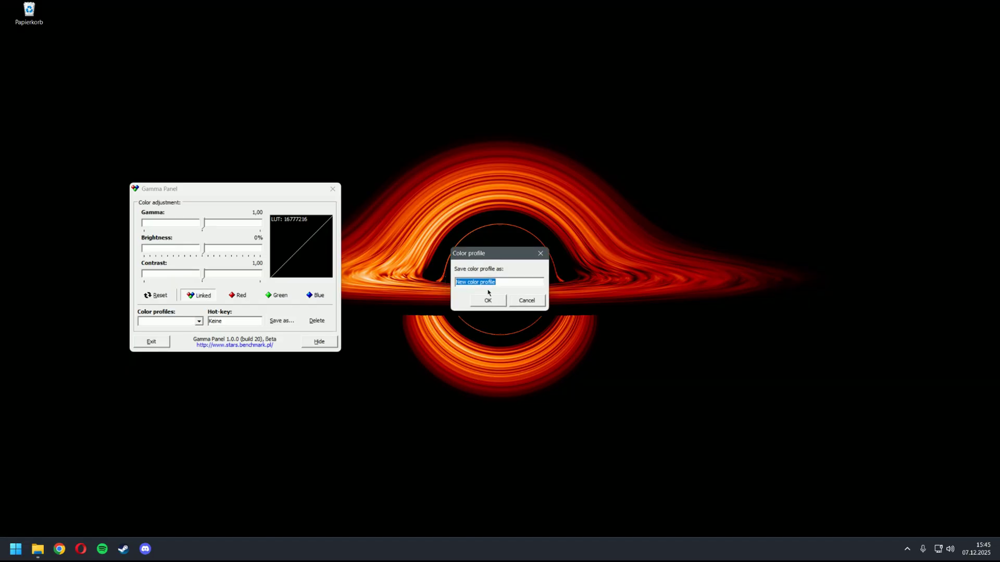
{"action": "left_click", "coordinate": [487, 300]}
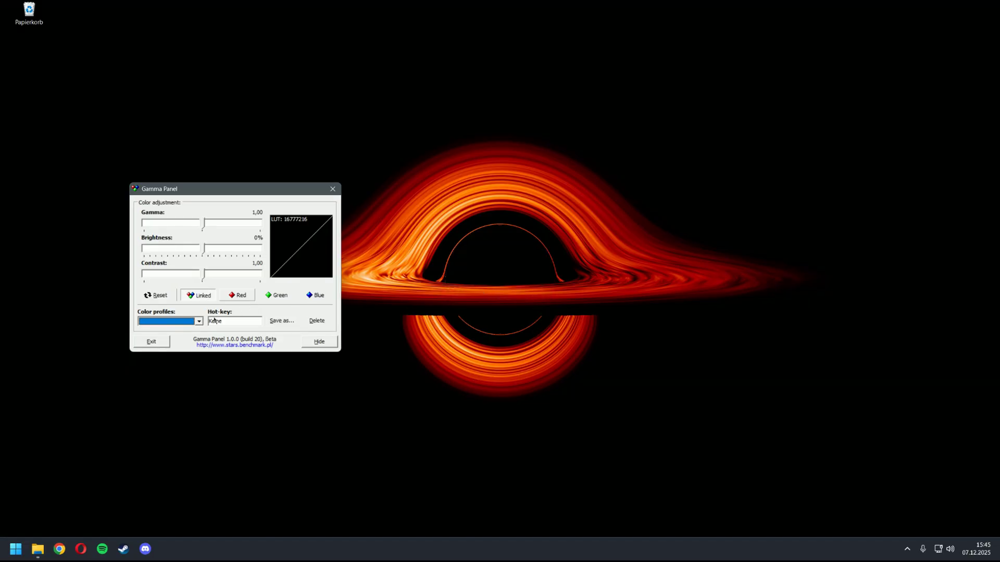
Step: Load the BASE profile and assign it the hot-key Ctrl+Alt+#
{"action": "left_click", "coordinate": [199, 322]}
{"action": "left_click", "coordinate": [181, 338]}
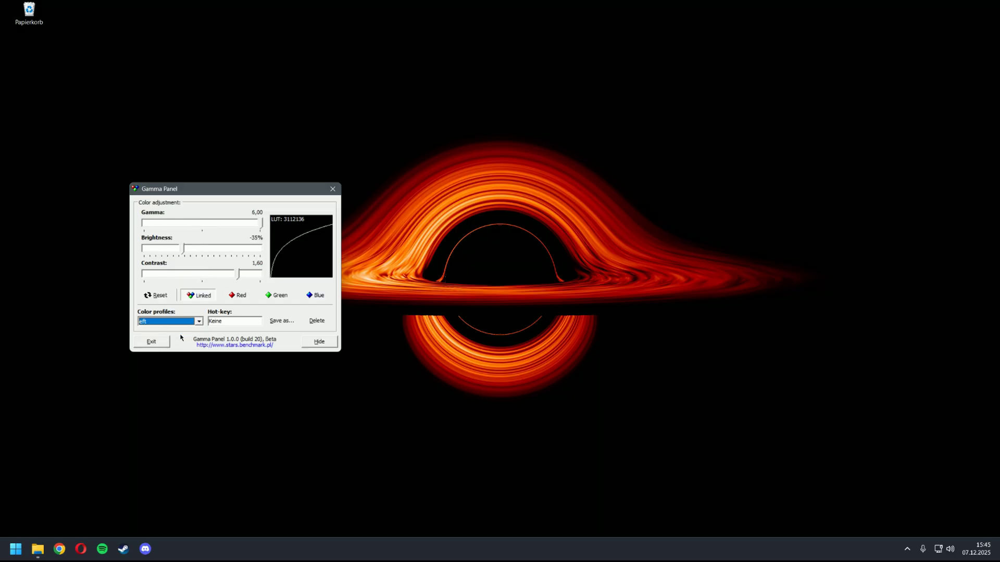
{"action": "left_click", "coordinate": [199, 322]}
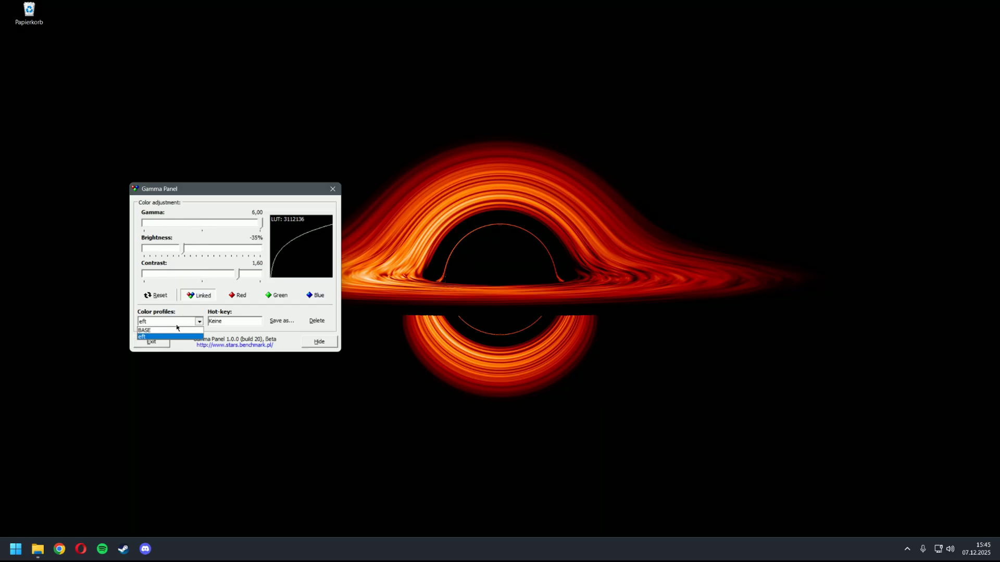
{"action": "left_click", "coordinate": [172, 331]}
{"action": "left_click", "coordinate": [215, 319]}
{"action": "key", "text": "ctrl+alt+numbersign"}
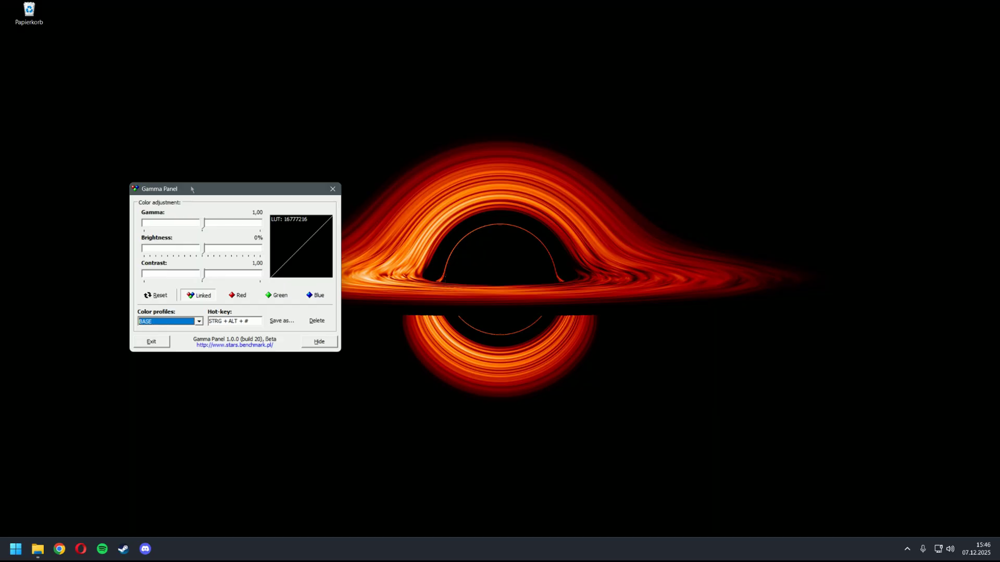
Step: Move Gamma Panel toward the centre and launch Color Profile Keeper via Windows search 'cpkee'
{"action": "left_click_drag", "start_coordinate": [192, 190], "coordinate": [263, 209]}
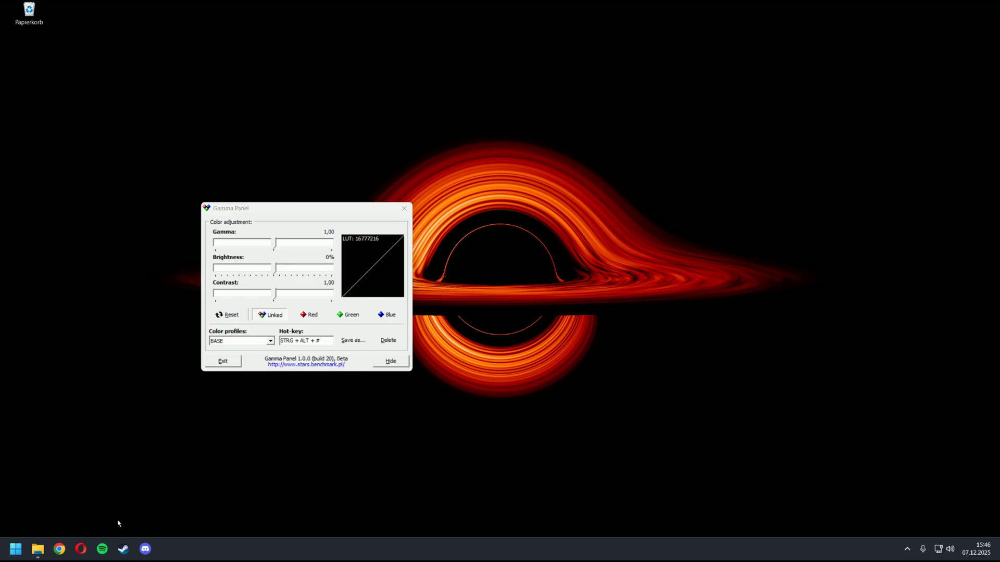
{"action": "key", "text": "super"}
{"action": "type", "text": "cpkee"}
{"action": "key", "text": "Return"}
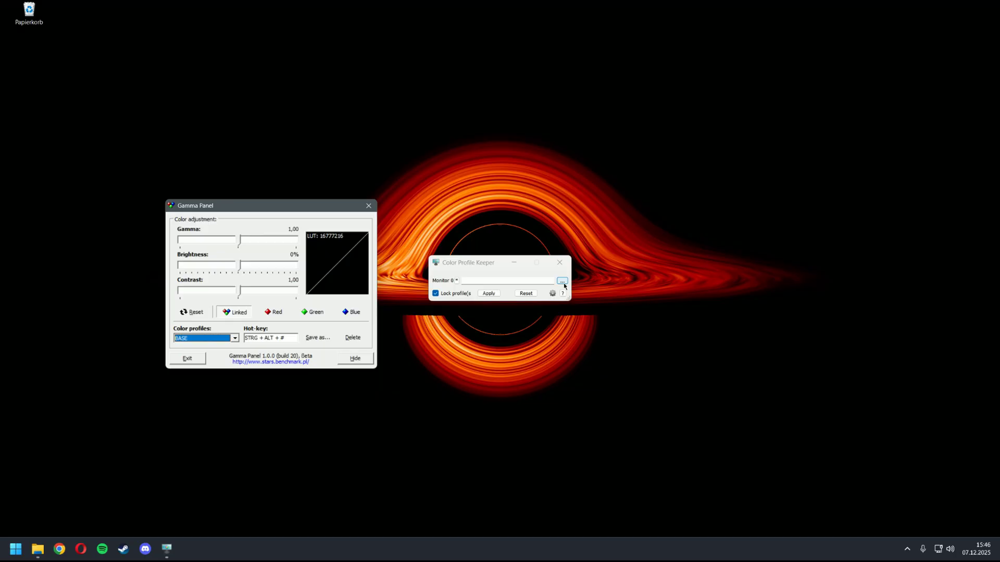
Step: Point monitor 0 to standard.cpk in the color folder, cancelling the ramp save dialog
{"action": "left_click", "coordinate": [466, 276]}
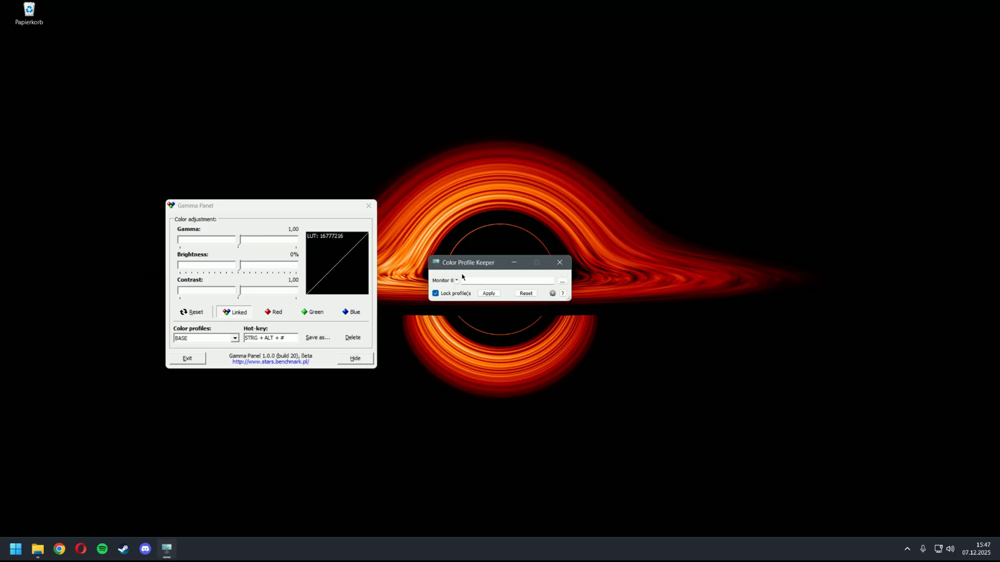
{"action": "left_click", "coordinate": [457, 281]}
{"action": "left_click_drag", "start_coordinate": [513, 269], "coordinate": [480, 196]}
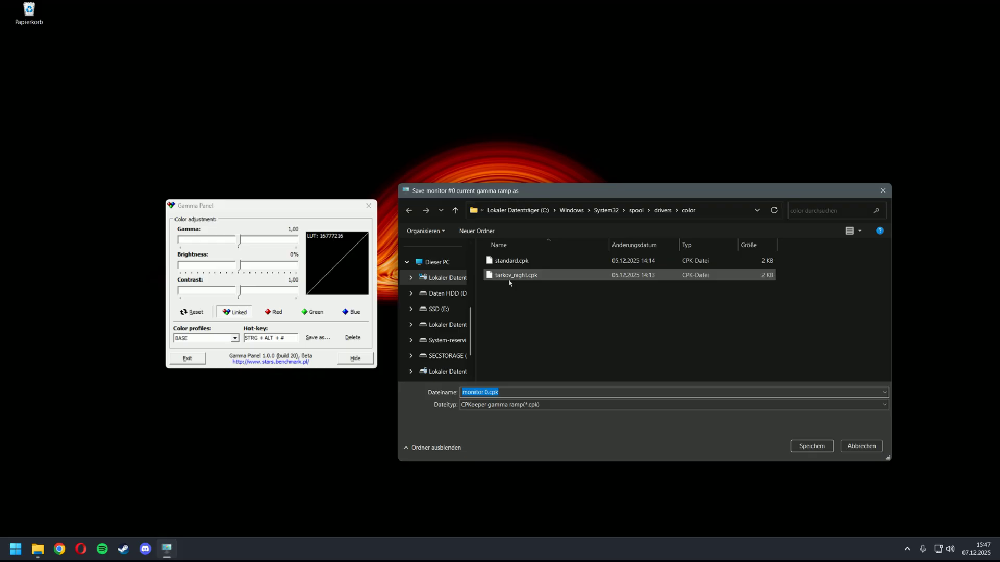
{"action": "left_click", "coordinate": [860, 446]}
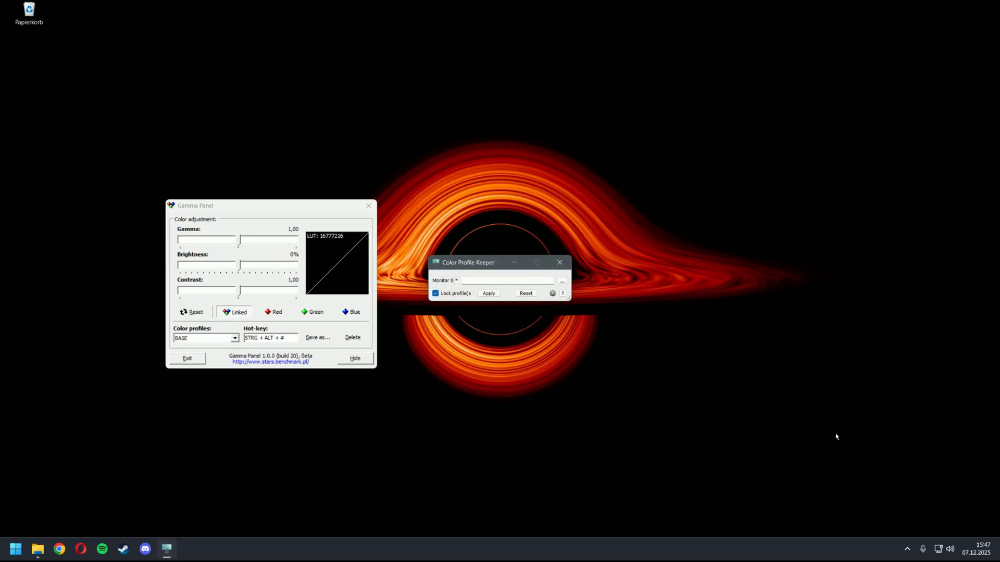
{"action": "left_click", "coordinate": [563, 281]}
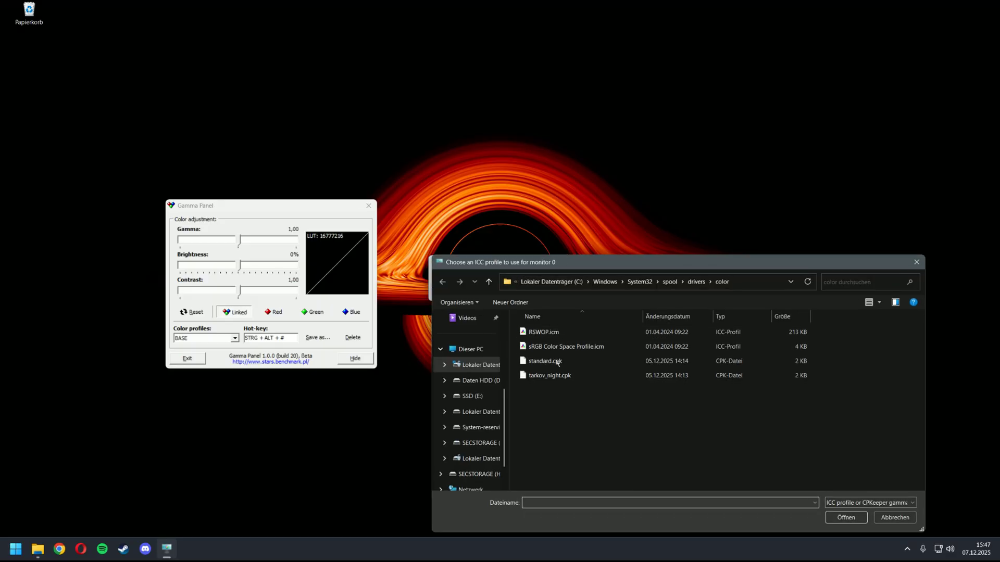
{"action": "left_click", "coordinate": [557, 363]}
{"action": "left_click", "coordinate": [845, 517]}
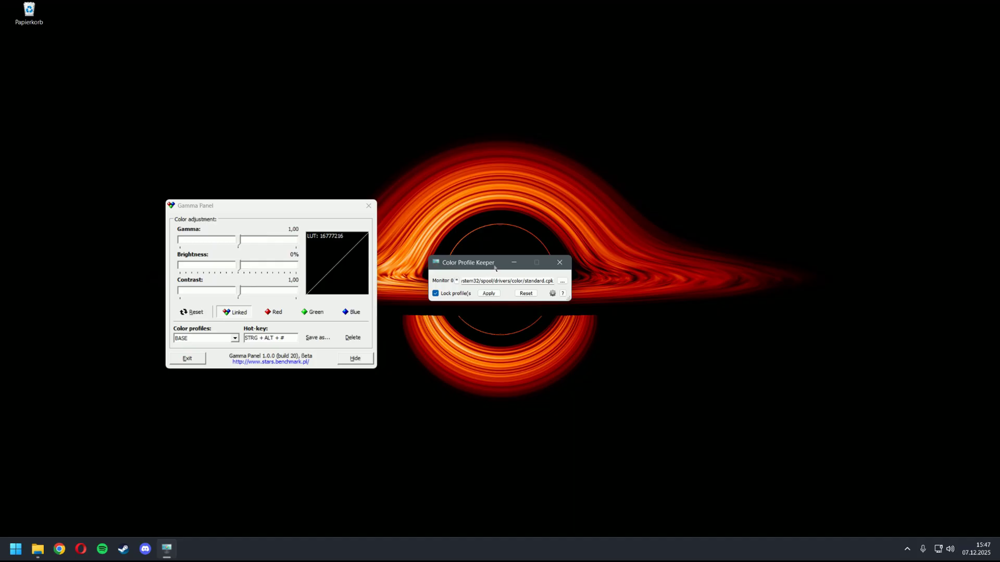
Step: Load the eft profile in Gamma Panel and save its gamma ramp as eft.cpk
{"action": "left_click", "coordinate": [214, 338]}
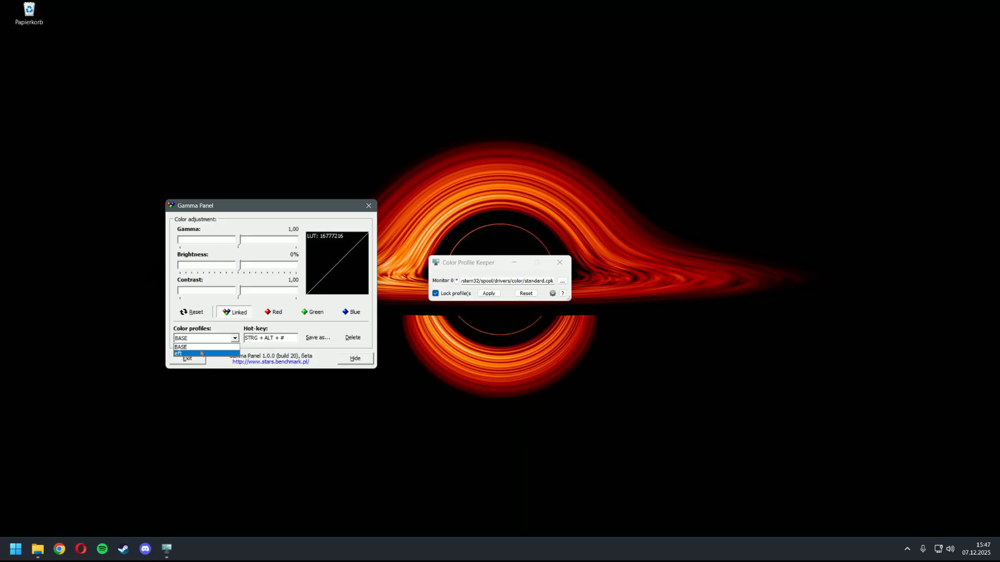
{"action": "left_click", "coordinate": [201, 354]}
{"action": "left_click", "coordinate": [206, 339]}
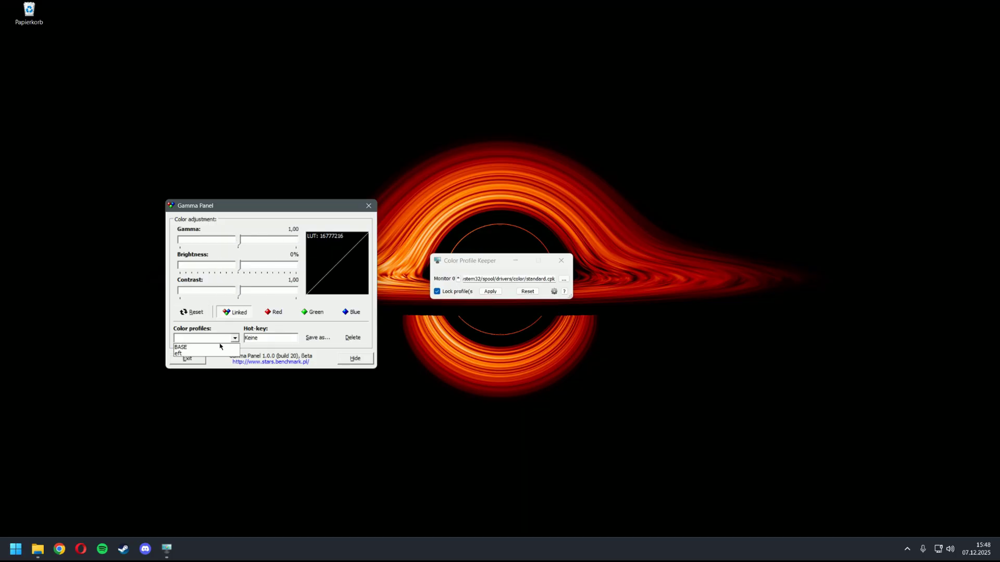
{"action": "left_click", "coordinate": [206, 345]}
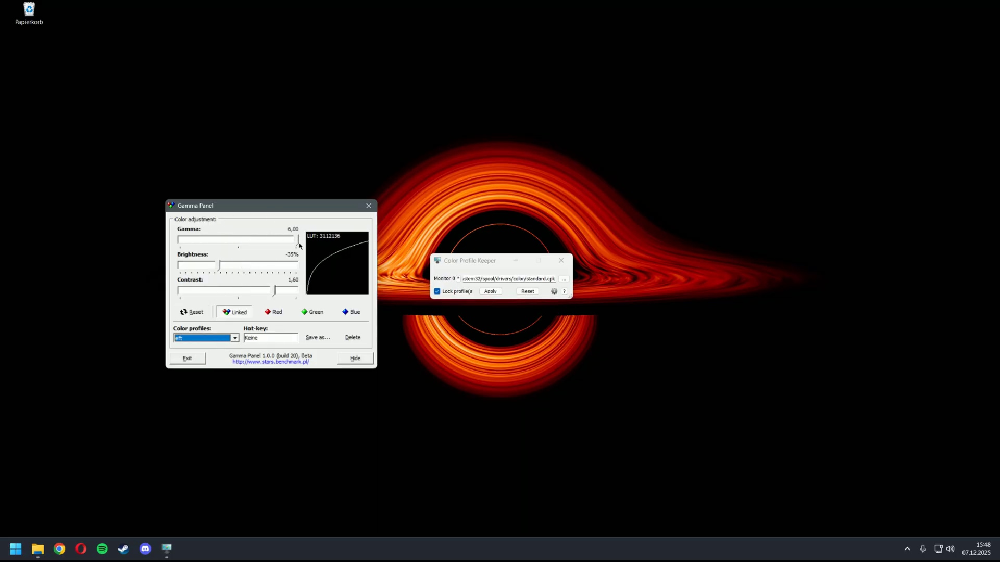
{"action": "left_click", "coordinate": [459, 279]}
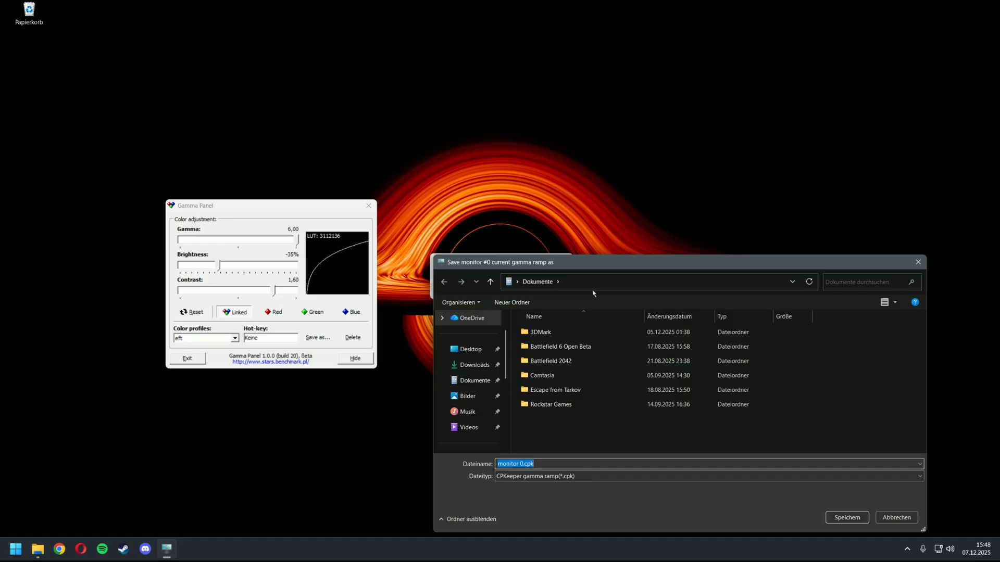
{"action": "type", "text": "eft"}
{"action": "key", "text": "Return"}
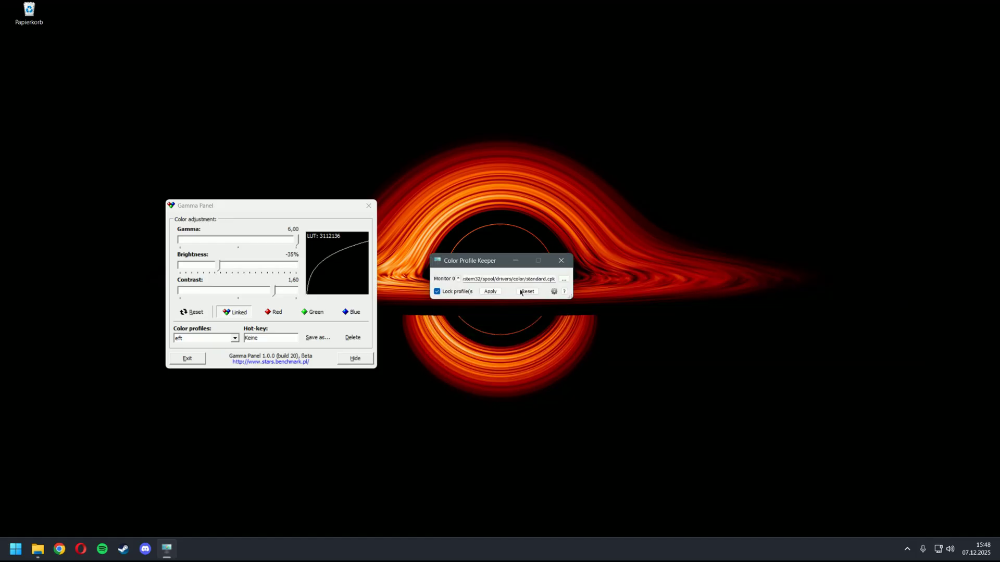
Step: Browse Documents and the color folder to set monitor 0's profile to tarkov_night.cpk
{"action": "left_click", "coordinate": [564, 279]}
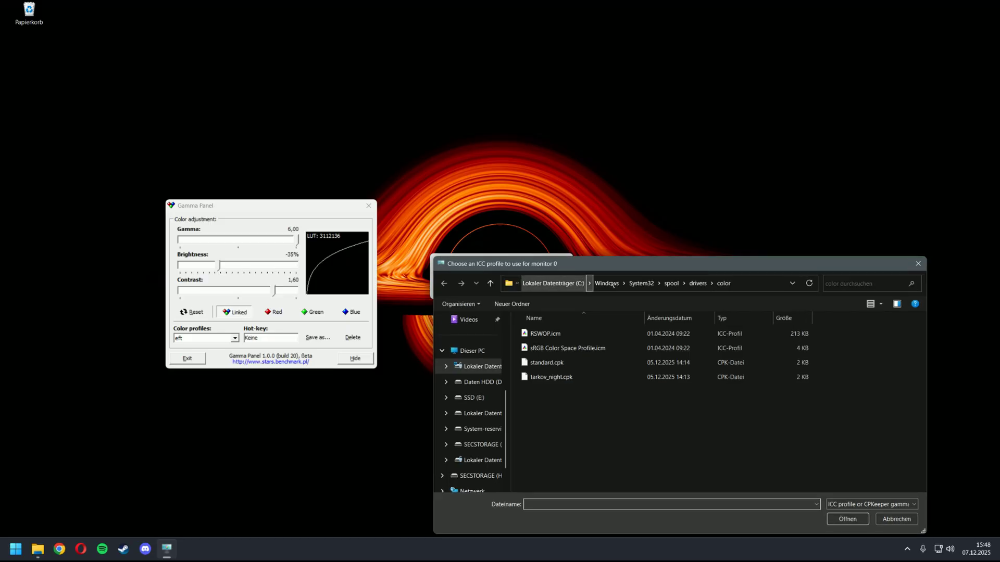
{"action": "scroll", "coordinate": [469, 364], "scroll_direction": "up", "scroll_amount": 3}
{"action": "left_click", "coordinate": [471, 415]}
{"action": "left_click", "coordinate": [567, 420]}
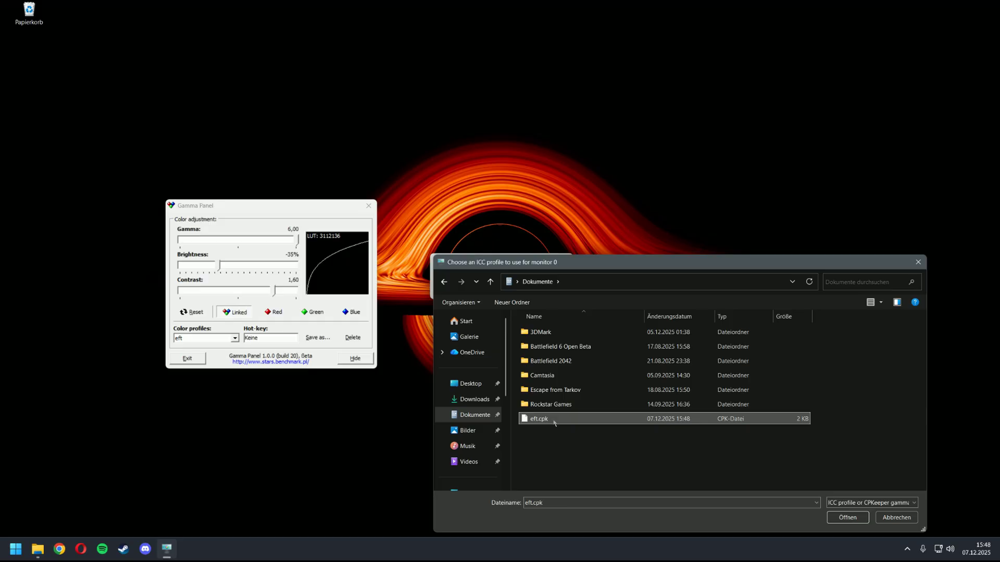
{"action": "left_click", "coordinate": [444, 283]}
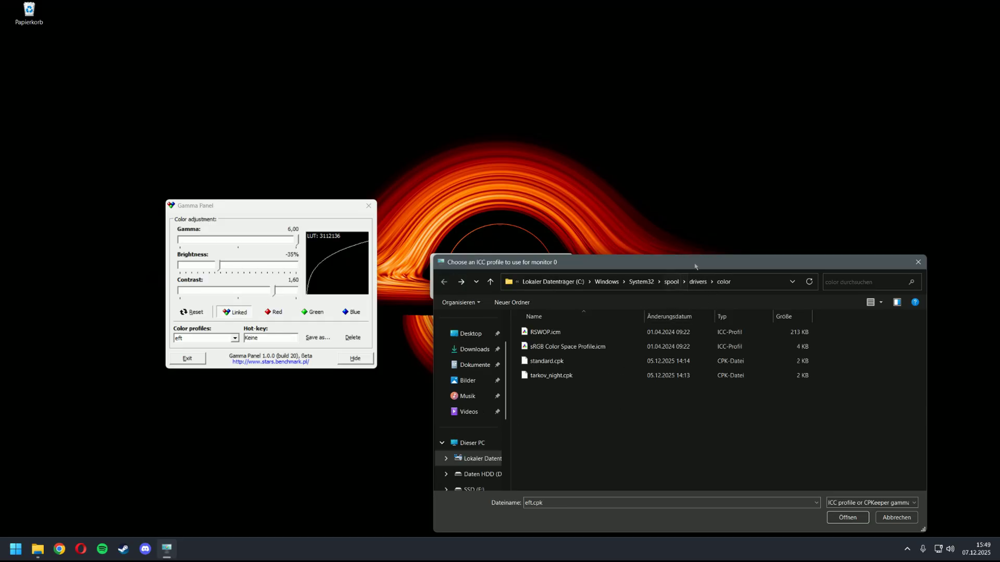
{"action": "left_click_drag", "start_coordinate": [695, 266], "coordinate": [627, 330]}
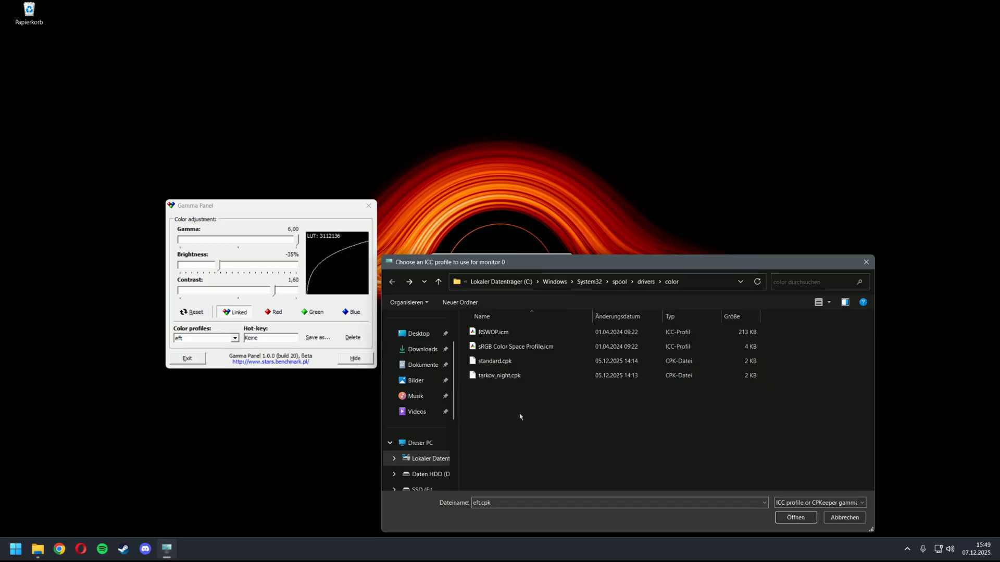
{"action": "right_click", "coordinate": [519, 417]}
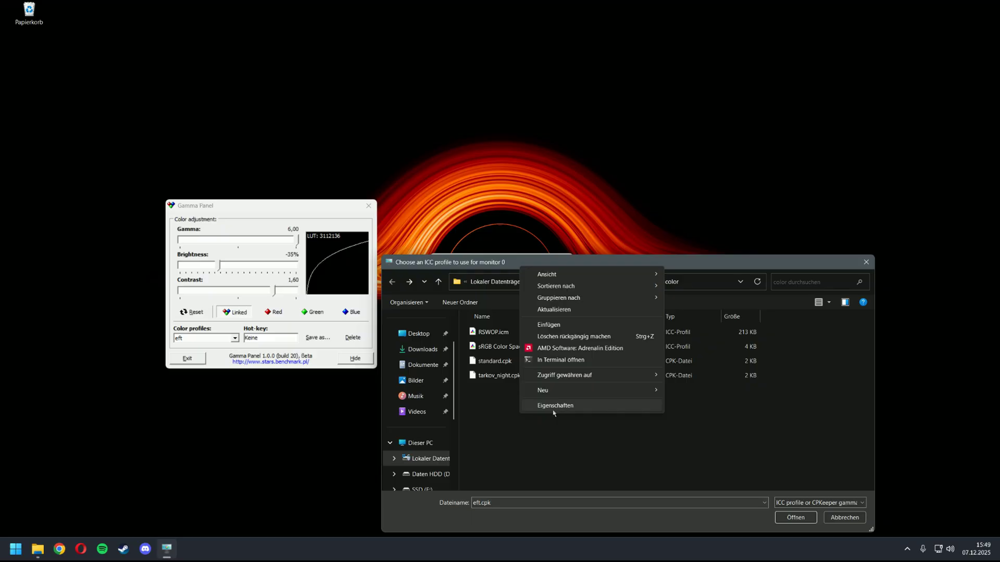
{"action": "key", "text": "Escape"}
{"action": "key", "text": "Escape"}
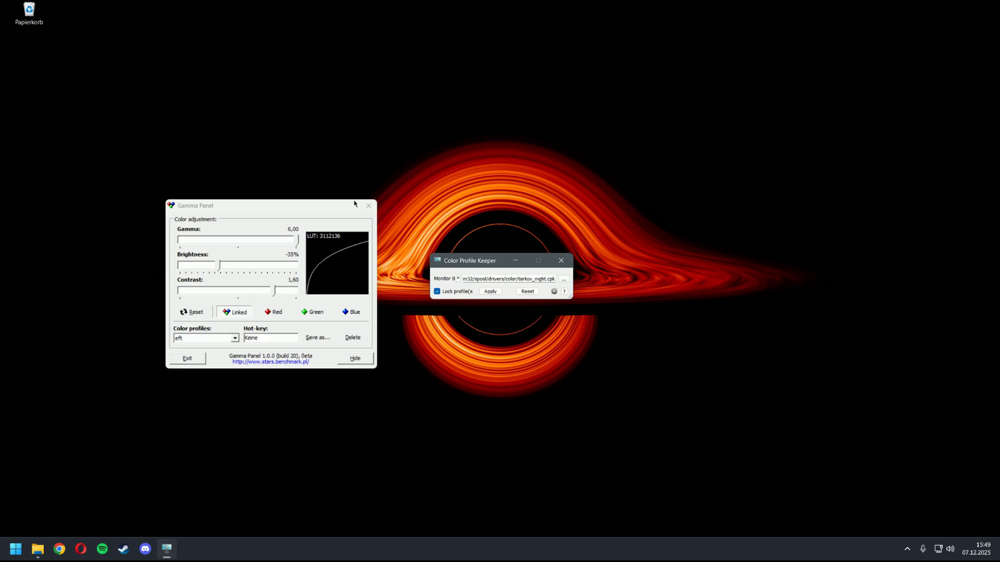
Step: Close Gamma Panel and shift the Color Profile Keeper window slightly left
{"action": "left_click_drag", "start_coordinate": [327, 204], "coordinate": [315, 203]}
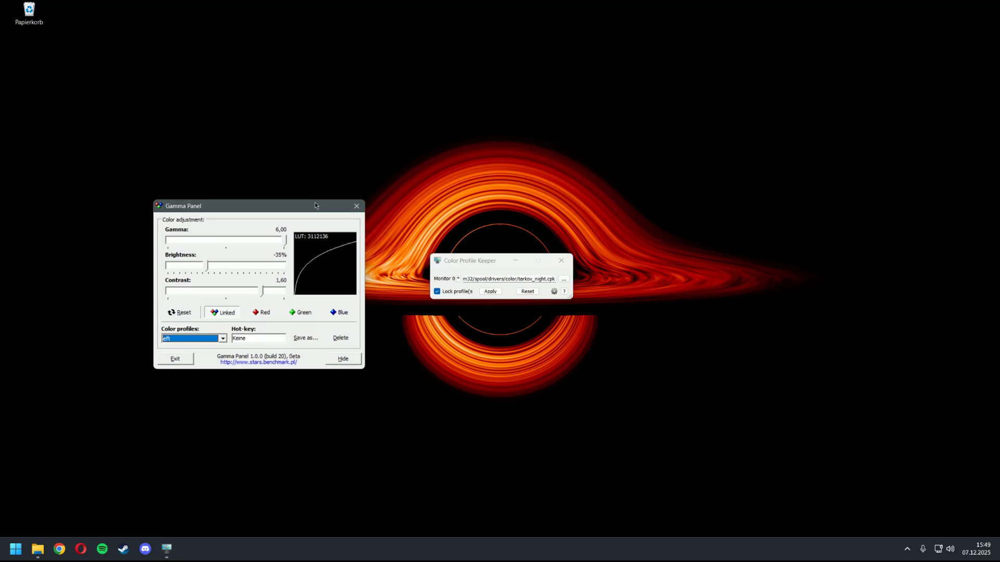
{"action": "left_click", "coordinate": [357, 206]}
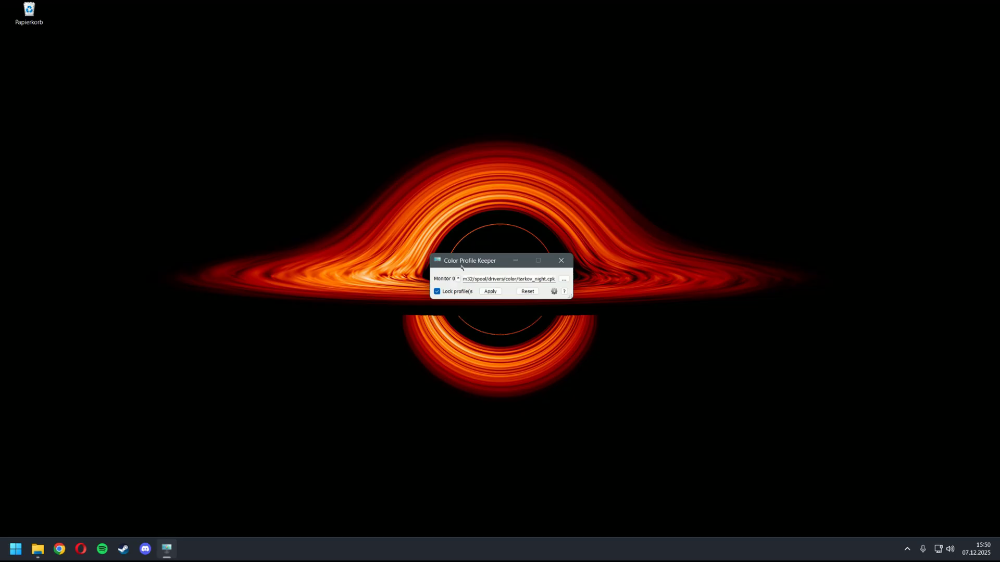
{"action": "left_click_drag", "start_coordinate": [476, 262], "coordinate": [456, 266]}
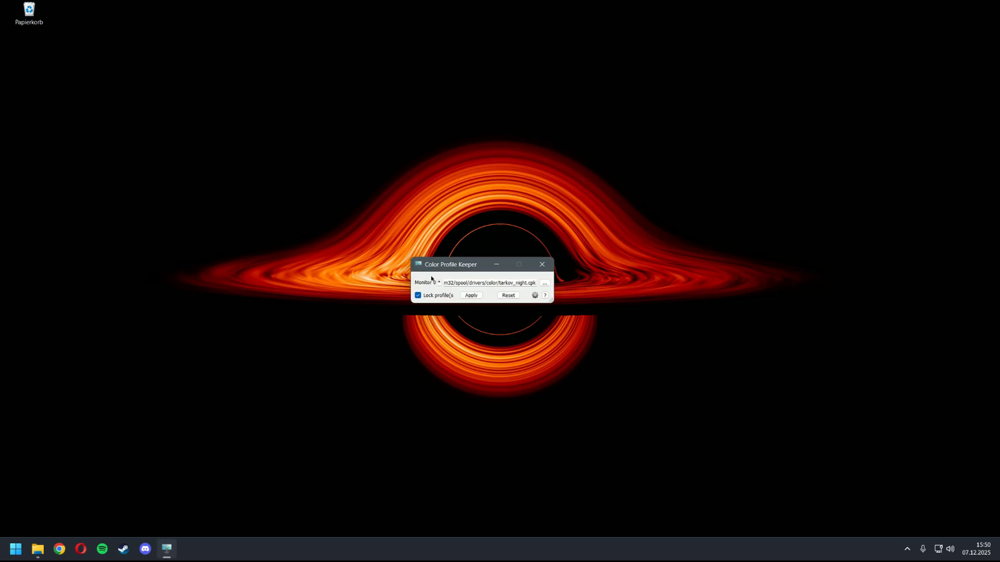
{"action": "right_click", "coordinate": [451, 552]}
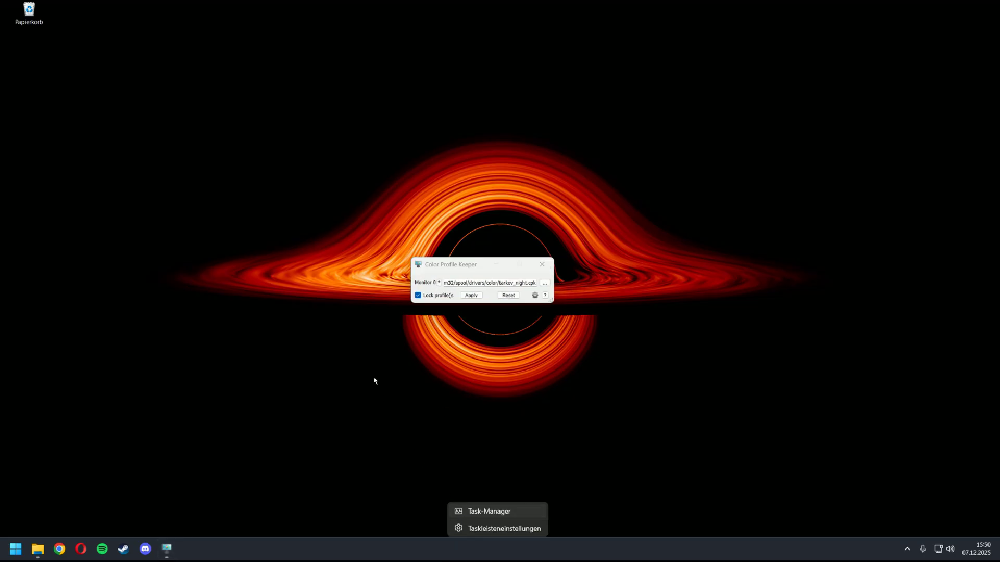
{"action": "right_click", "coordinate": [584, 551]}
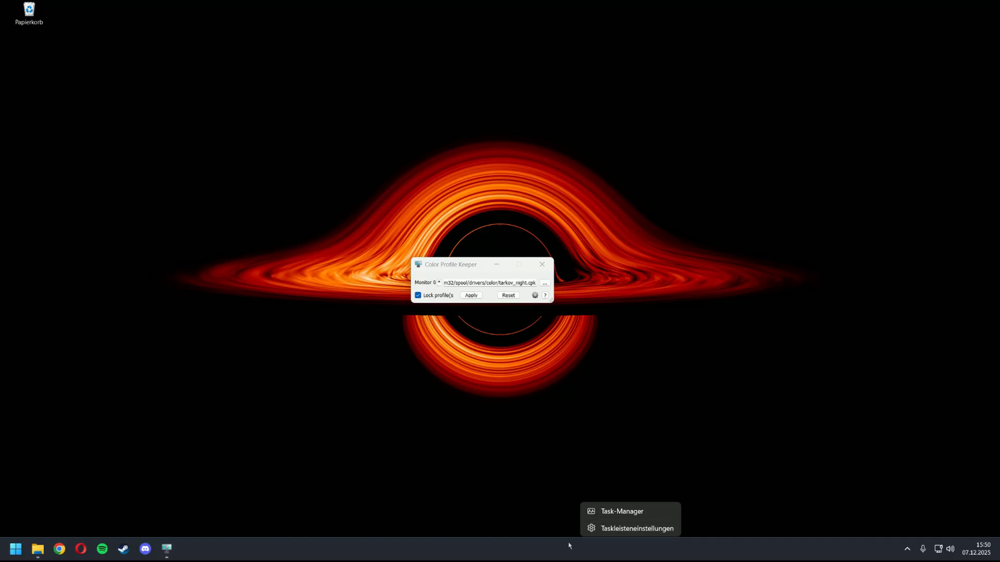
{"action": "left_click", "coordinate": [623, 513]}
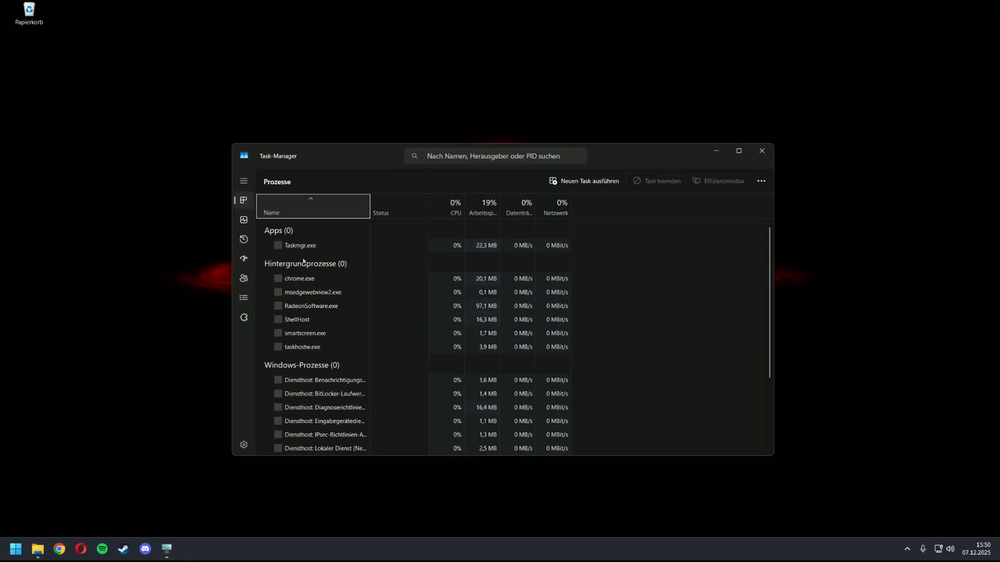
{"action": "left_click", "coordinate": [247, 257]}
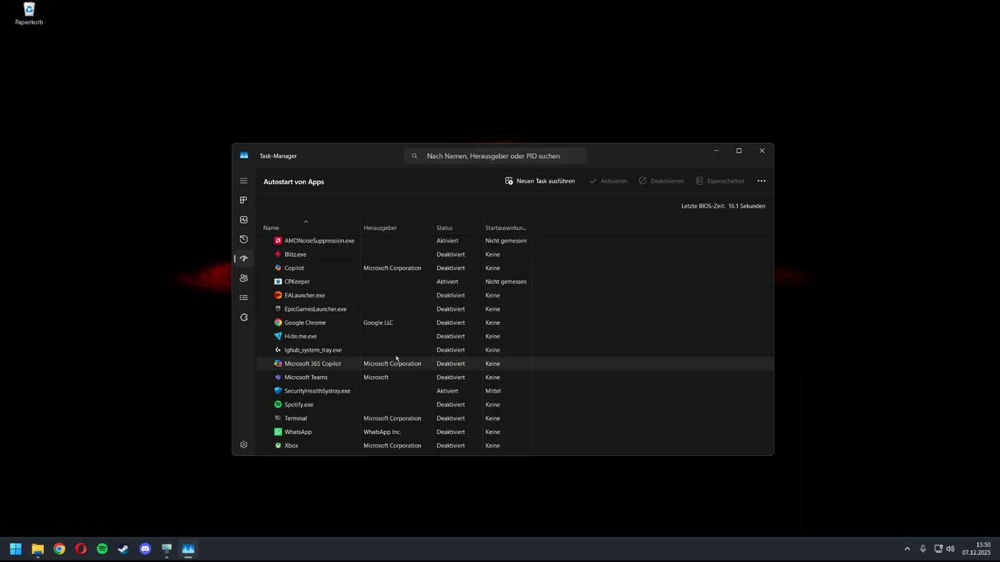
{"action": "left_click", "coordinate": [378, 283]}
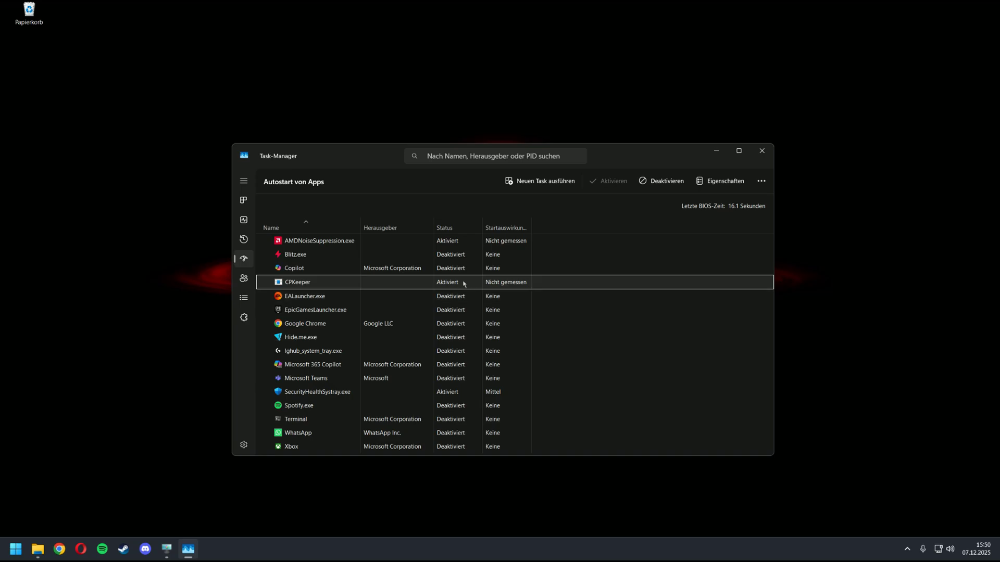
{"action": "key", "text": "alt+F4"}
Step: Minimize Color Profile Keeper to the system tray
{"action": "left_click", "coordinate": [907, 549]}
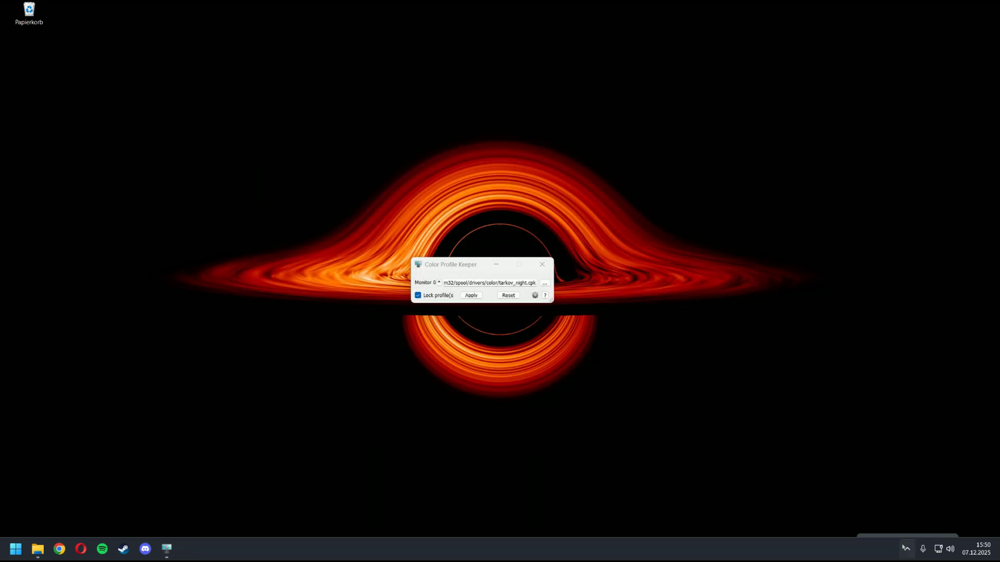
{"action": "left_click_drag", "start_coordinate": [453, 265], "coordinate": [446, 265]}
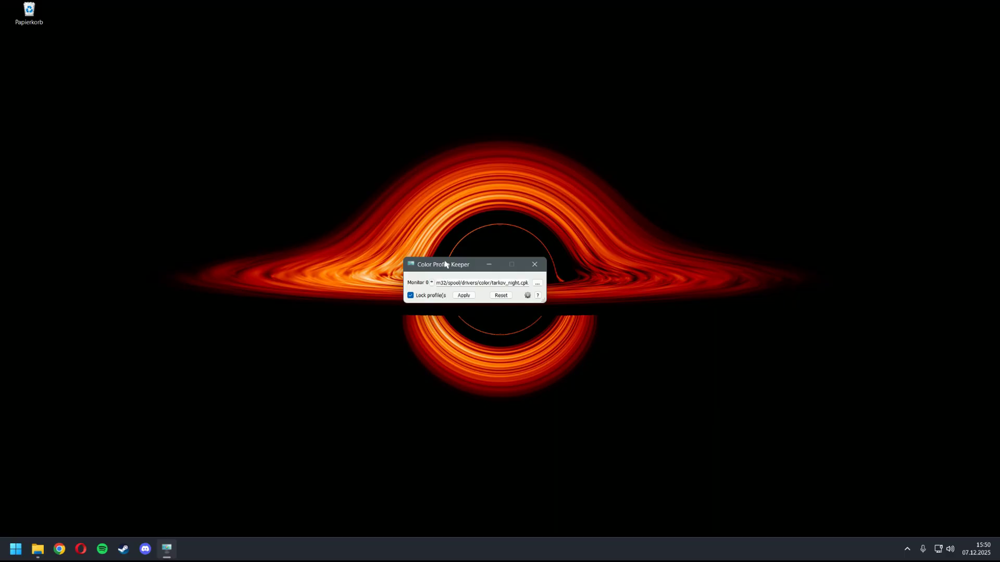
{"action": "left_click", "coordinate": [906, 549]}
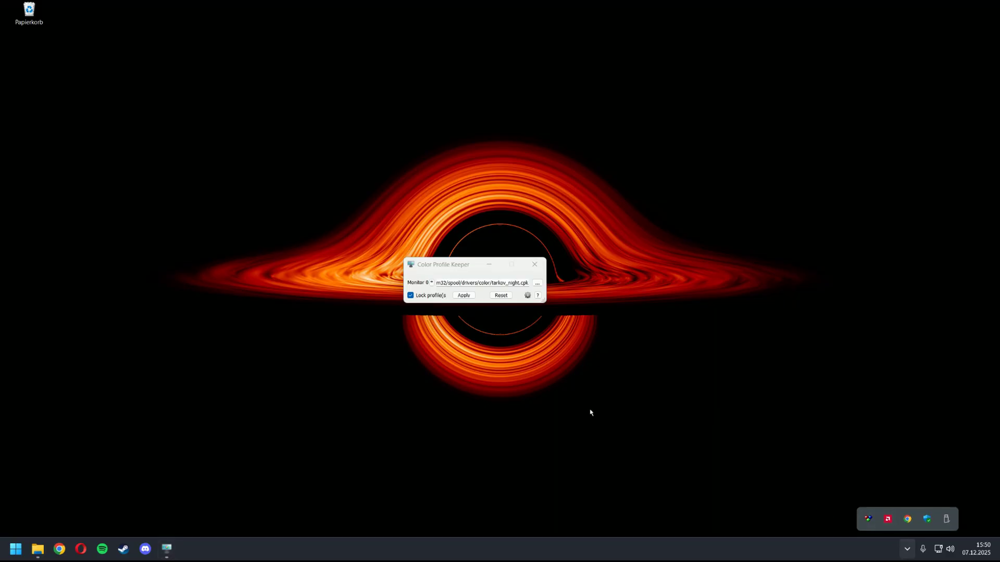
{"action": "left_click", "coordinate": [489, 265]}
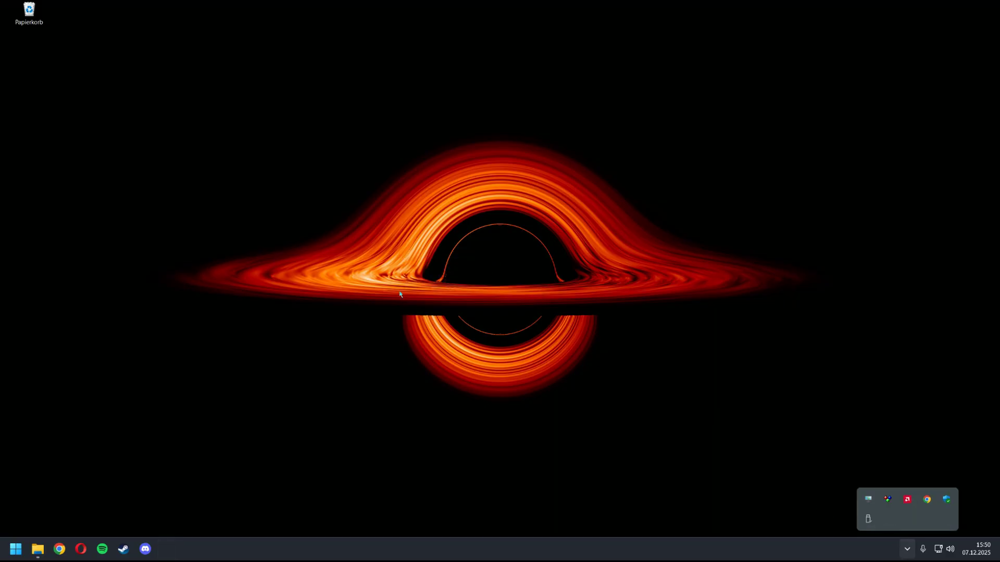
Step: Restore Color Profile Keeper from the tray and load standard.cpk as monitor 0's profile
{"action": "left_click", "coordinate": [869, 501]}
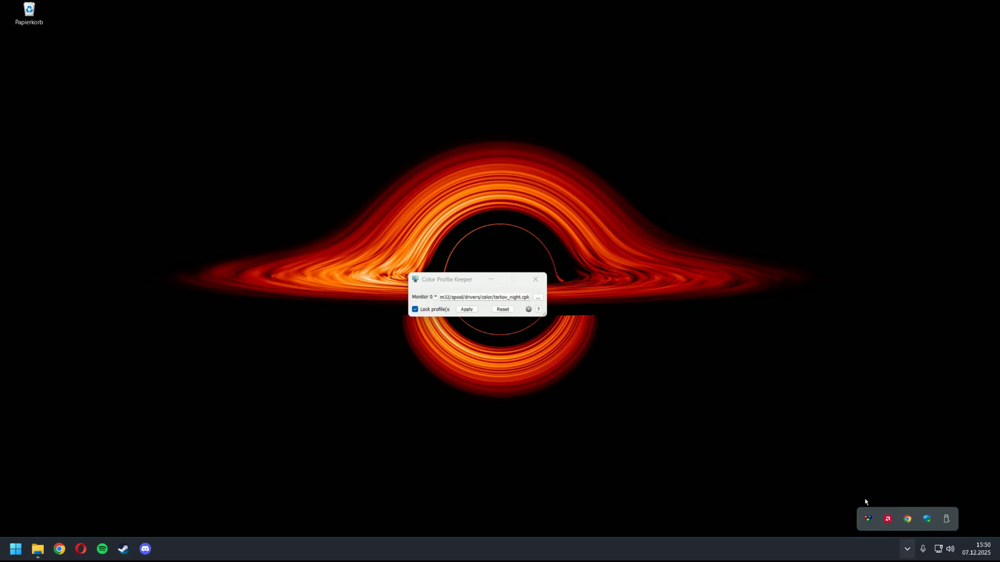
{"action": "left_click", "coordinate": [537, 297]}
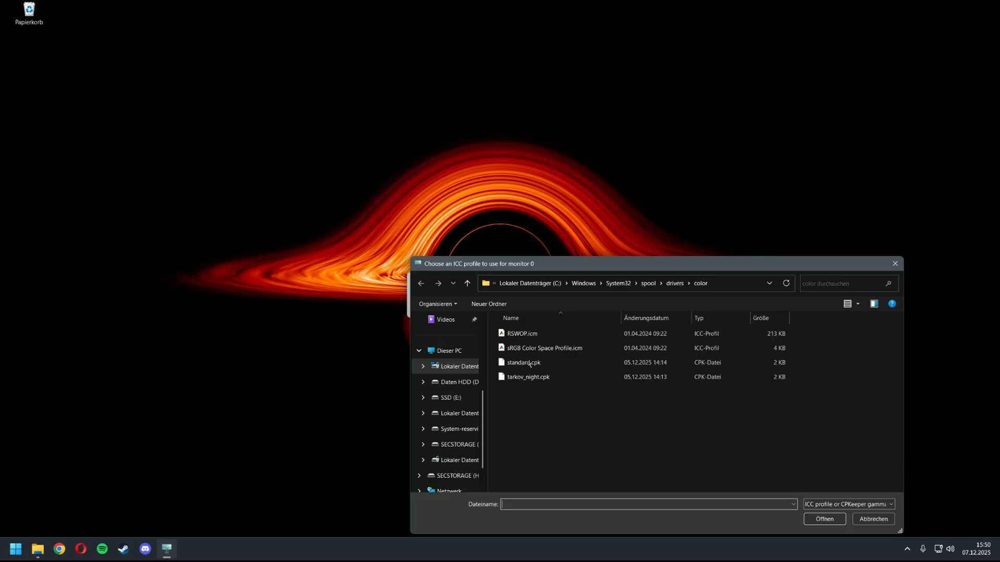
{"action": "double_click", "coordinate": [524, 363]}
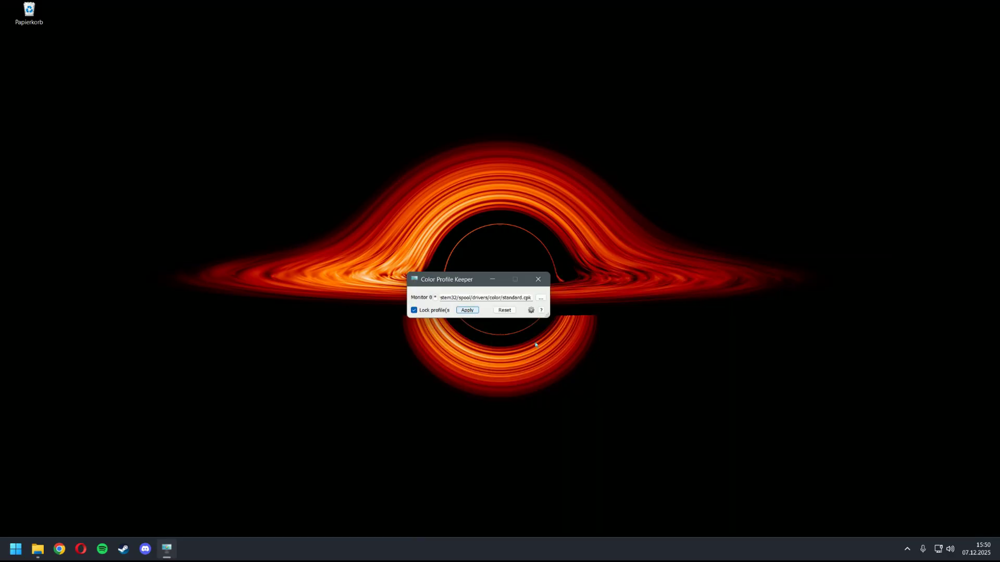